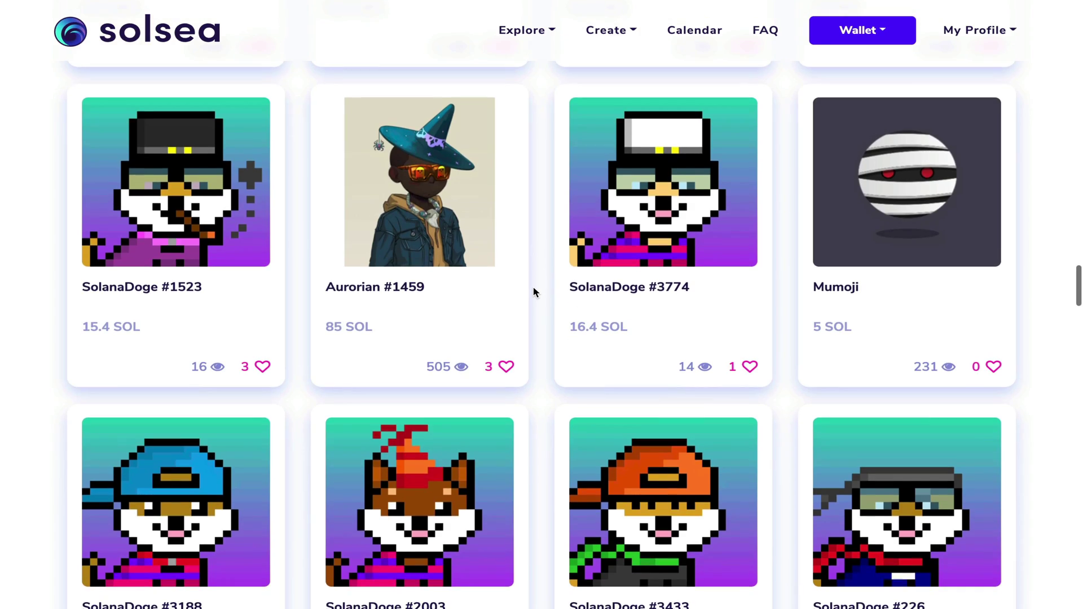
# Browse the listed NFTs and open the overview of all collections
pyautogui.scroll(-12, 536, 292)
pyautogui.scroll(-20, 535, 292)
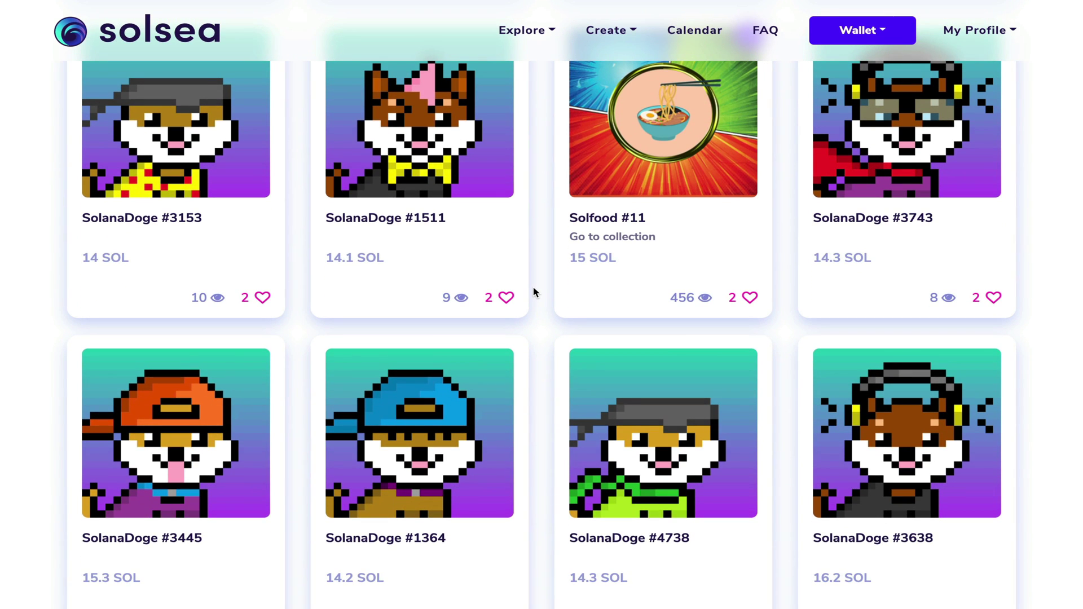
pyautogui.click(534, 34)
pyautogui.click(531, 83)
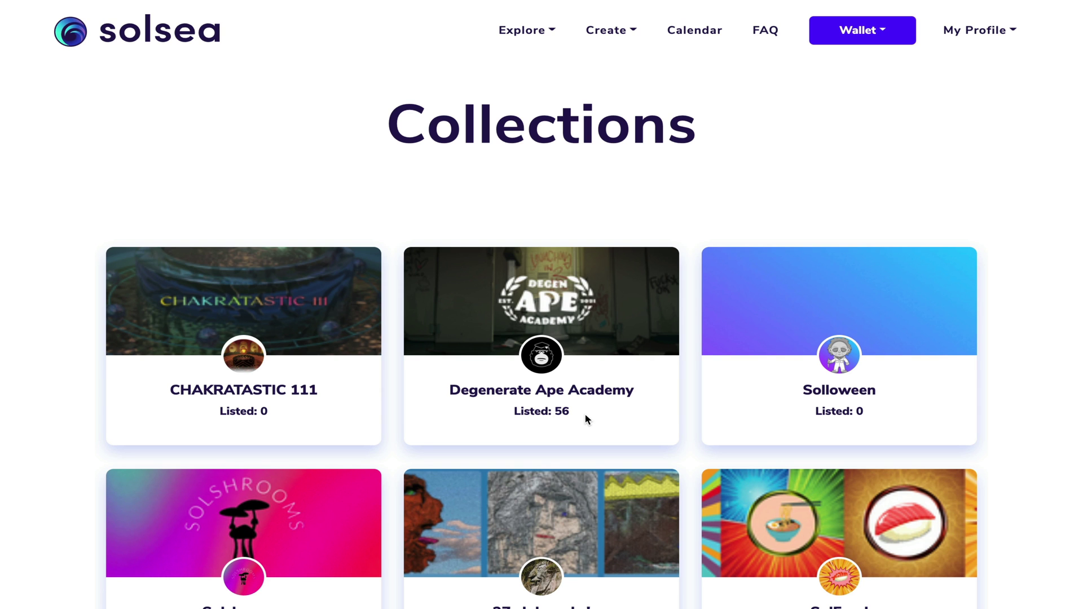
# Find the Psychedelic Apes collection, open it and review its description and floor price
pyautogui.scroll(-7, 586, 419)
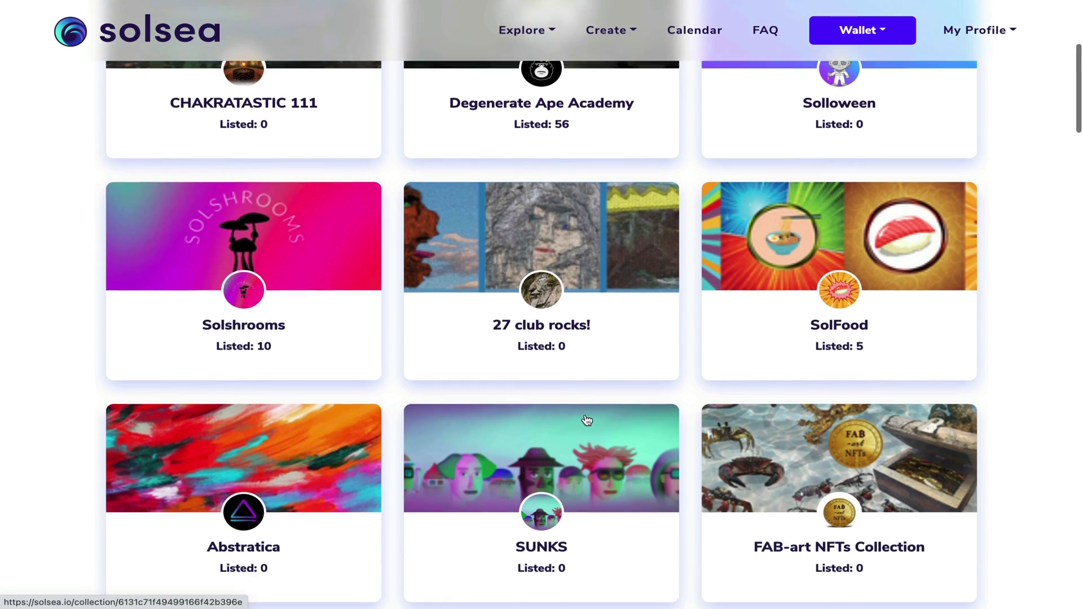
pyautogui.scroll(-9, 586, 421)
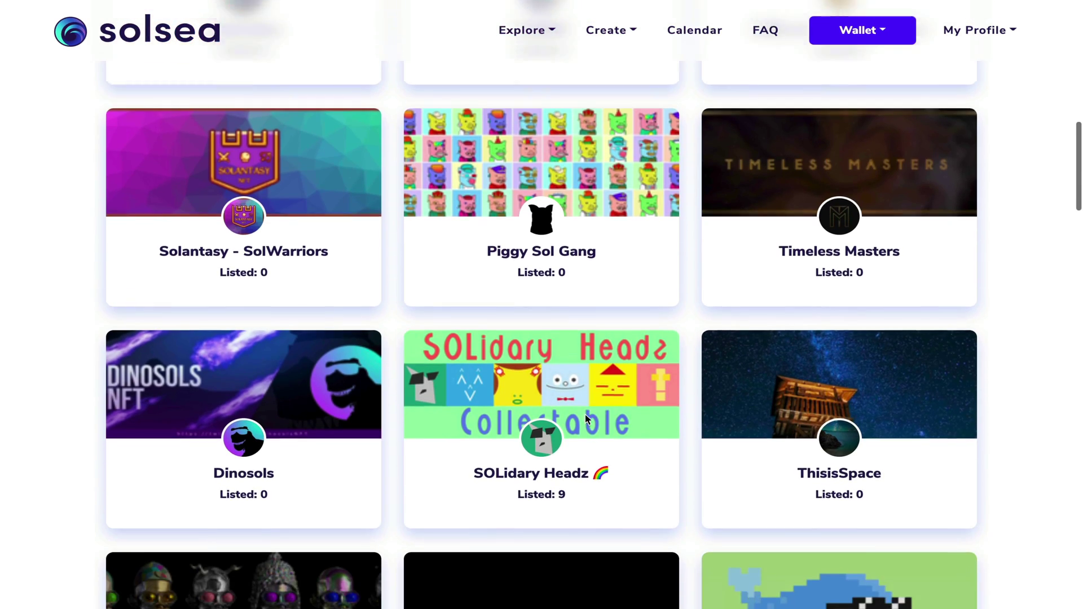
pyautogui.scroll(-4, 586, 420)
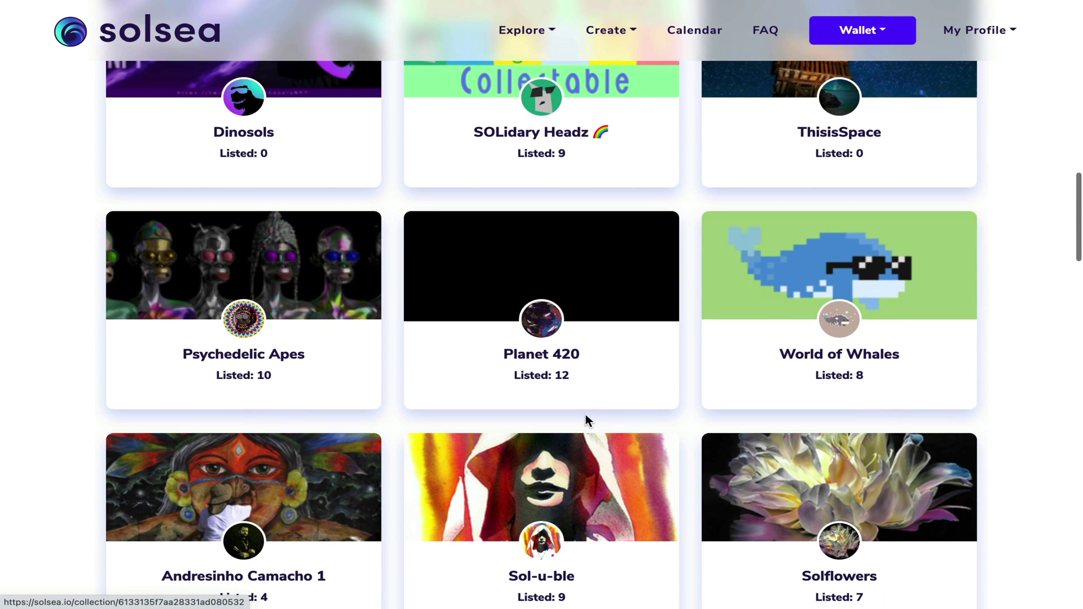
pyautogui.click(297, 321)
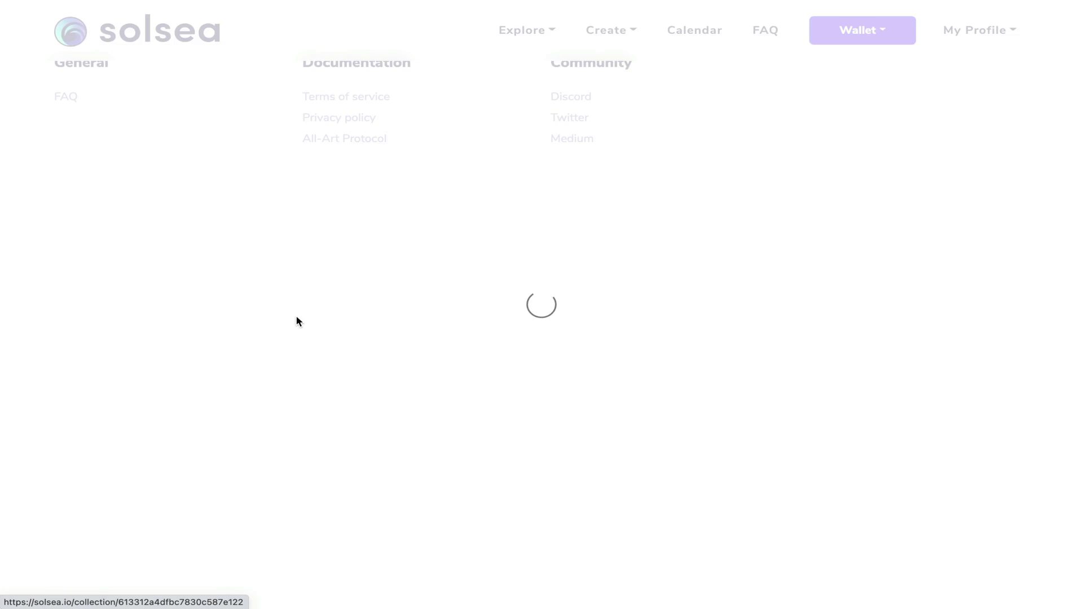
pyautogui.scroll(-3, 299, 322)
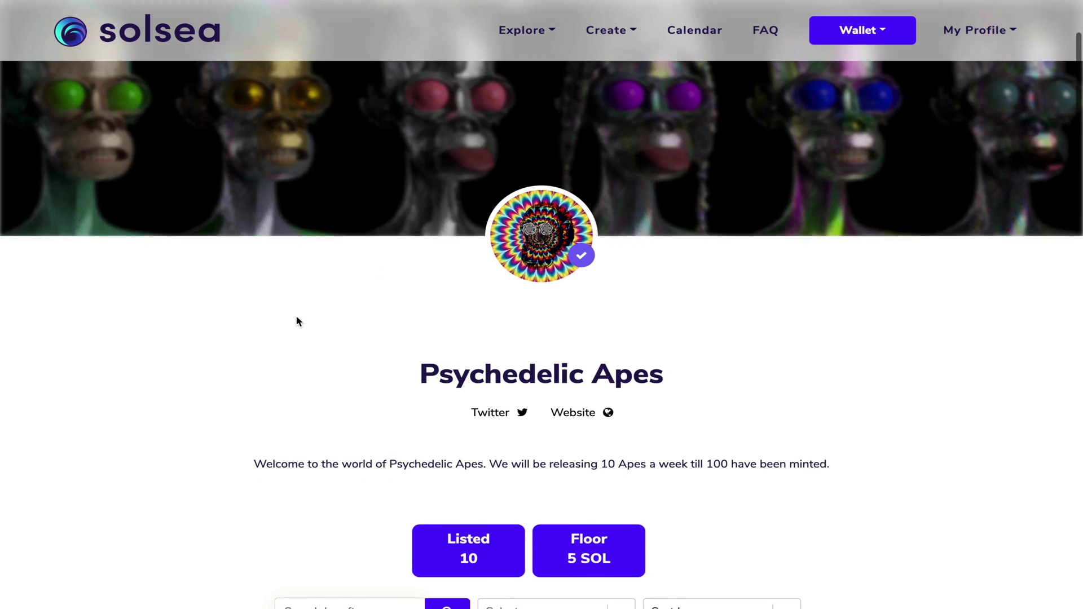
pyautogui.scroll(-3, 297, 321)
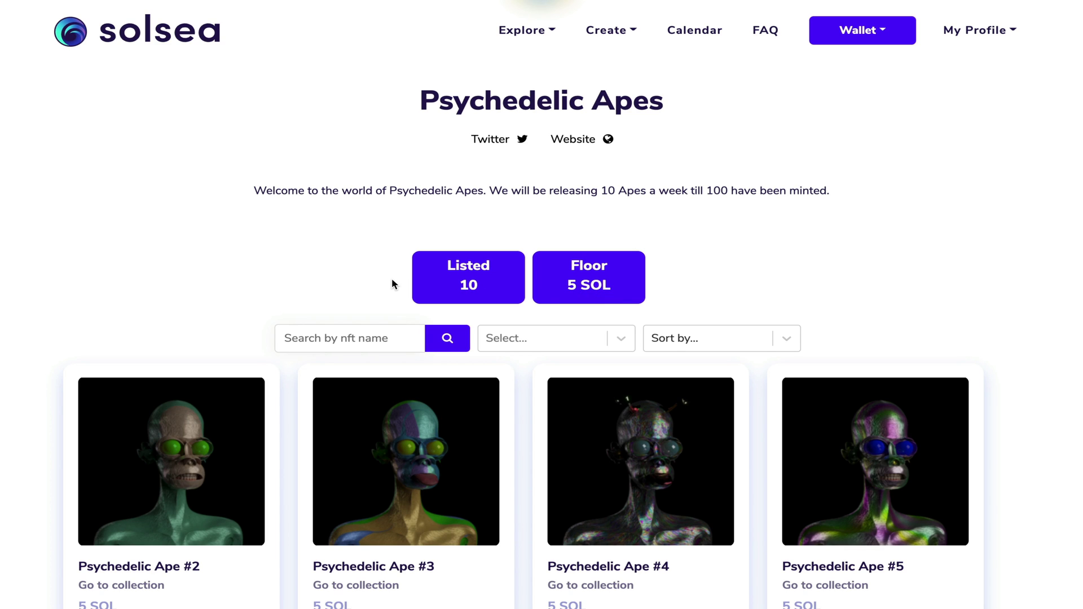
# Open the detail page of Psychedelic Ape #7 from the collection's listed items
pyautogui.scroll(-7, 393, 284)
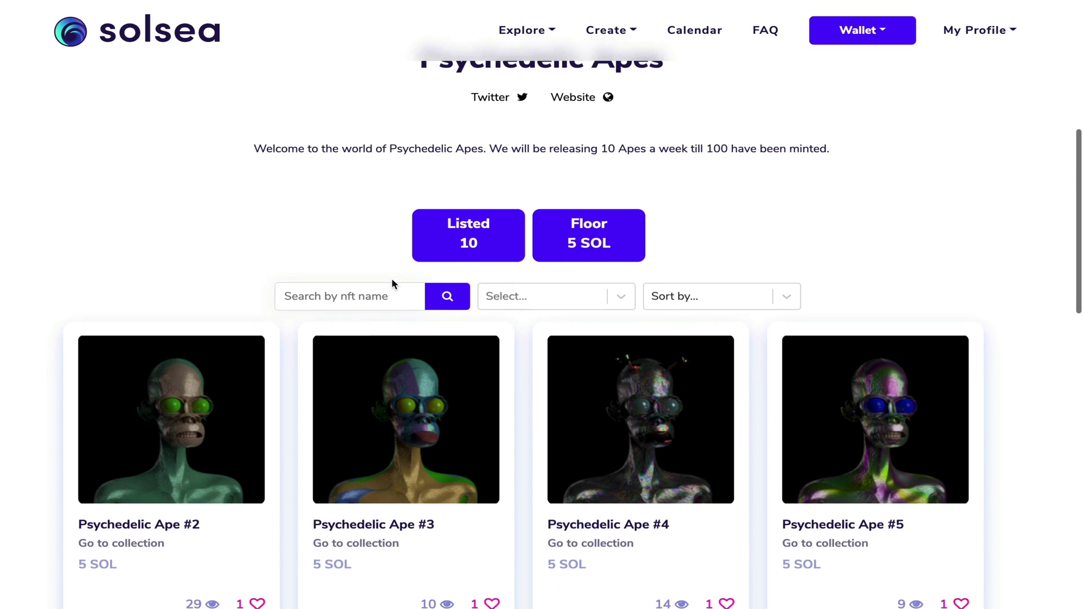
pyautogui.scroll(-2, 393, 284)
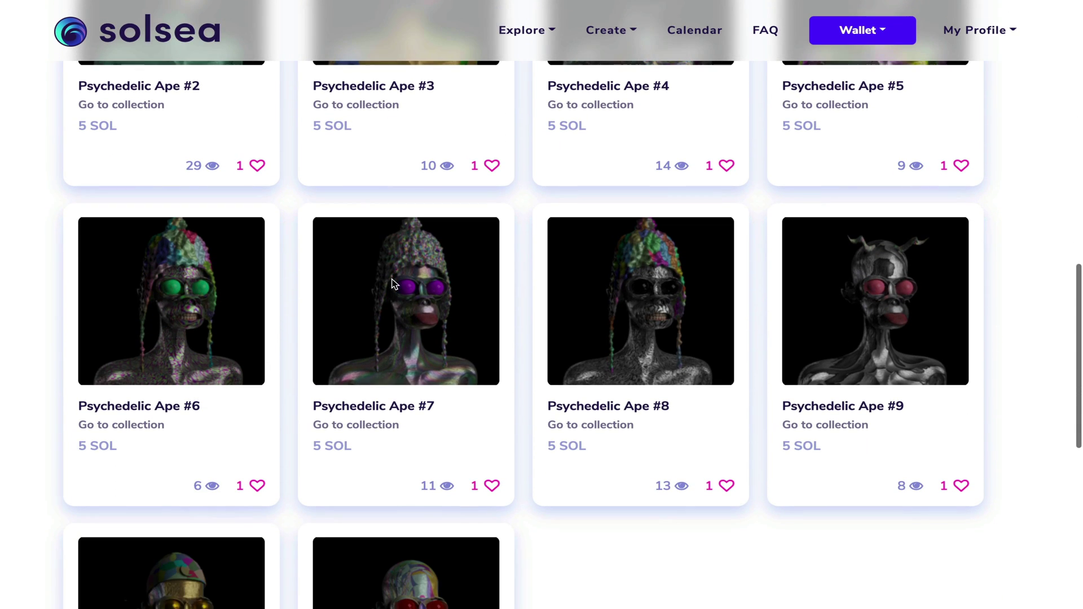
pyautogui.click(384, 361)
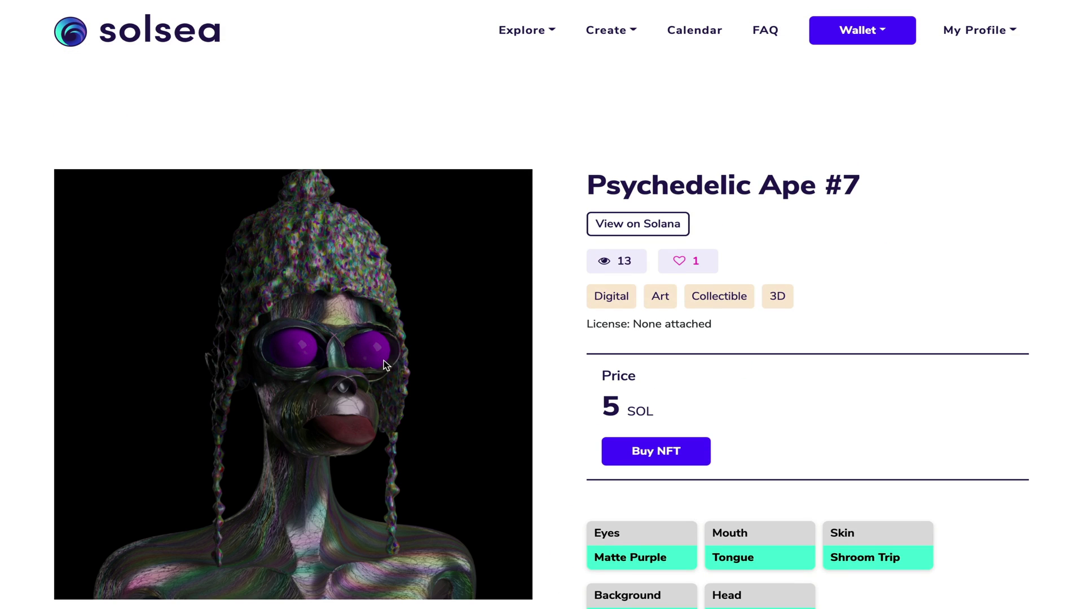
# Check the wallet's SOL balance and review the price and traits of Psychedelic Ape #7
pyautogui.click(846, 37)
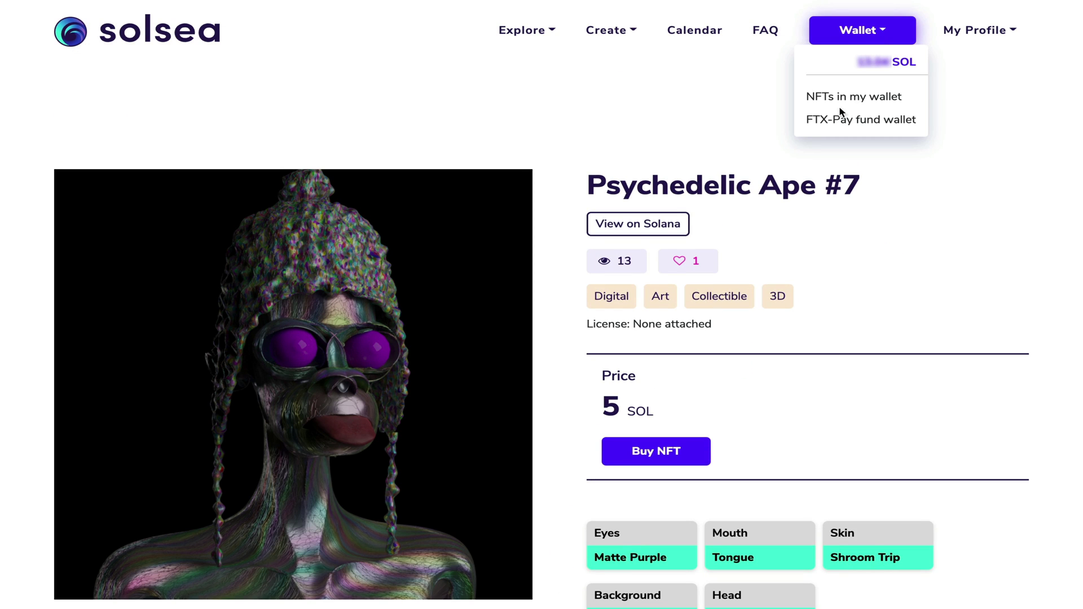
pyautogui.click(817, 370)
pyautogui.scroll(-2, 797, 410)
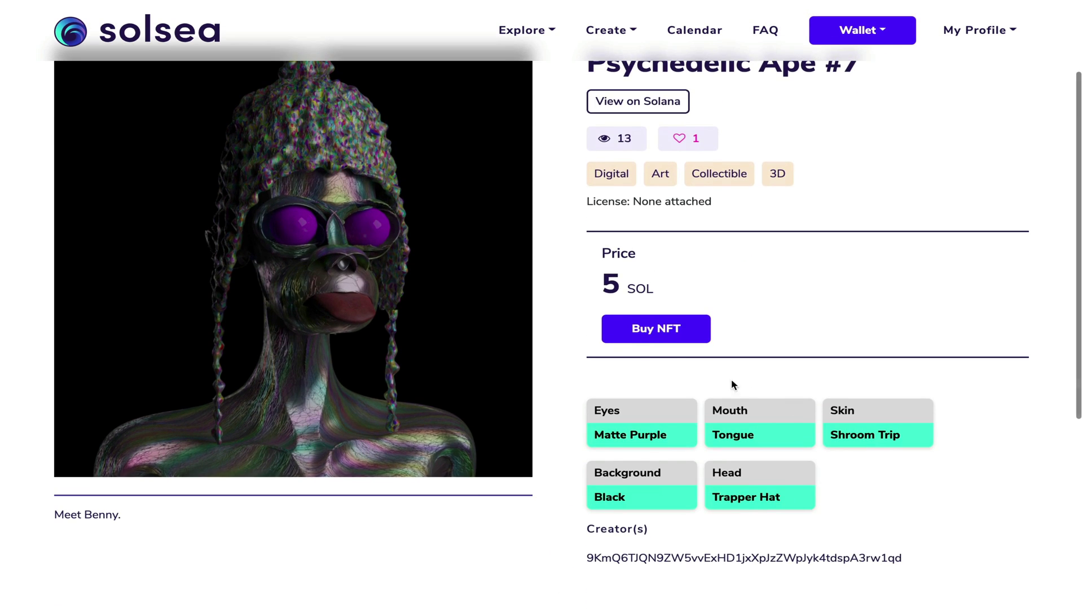
# Buy Psychedelic Ape #7, entering the Phantom wallet password to unlock it and approving the transaction
pyautogui.click(656, 330)
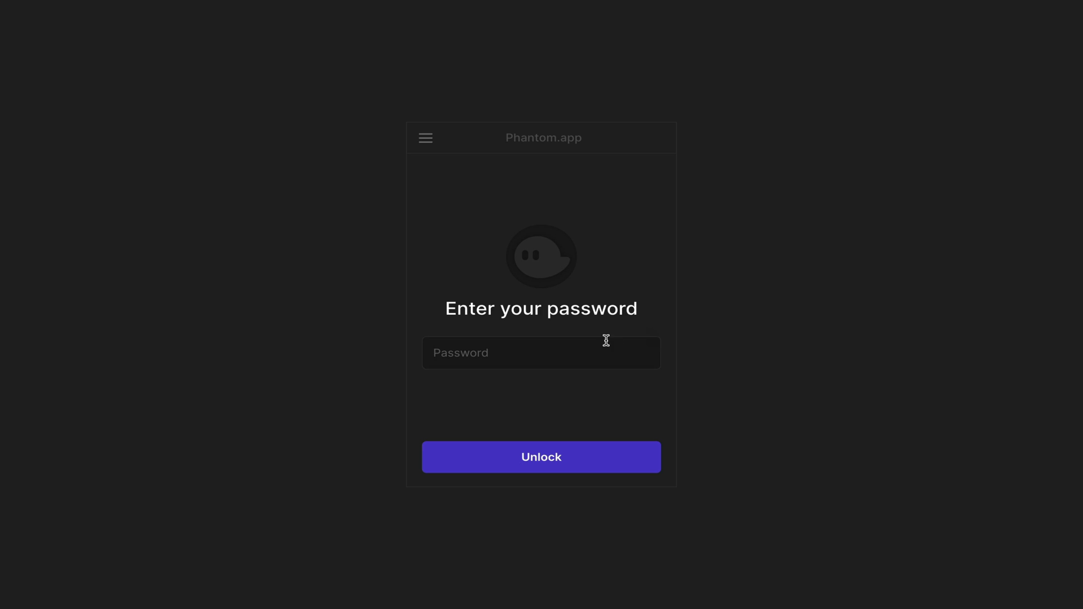
pyautogui.click(598, 346)
pyautogui.write('•••••••••••••••')
pyautogui.click(541, 466)
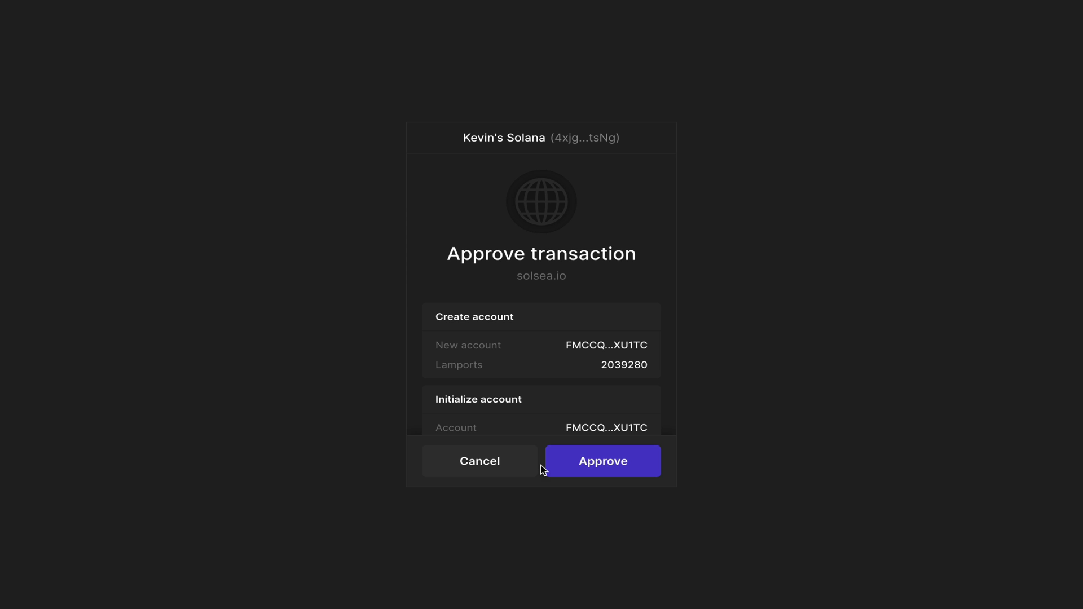
pyautogui.click(589, 466)
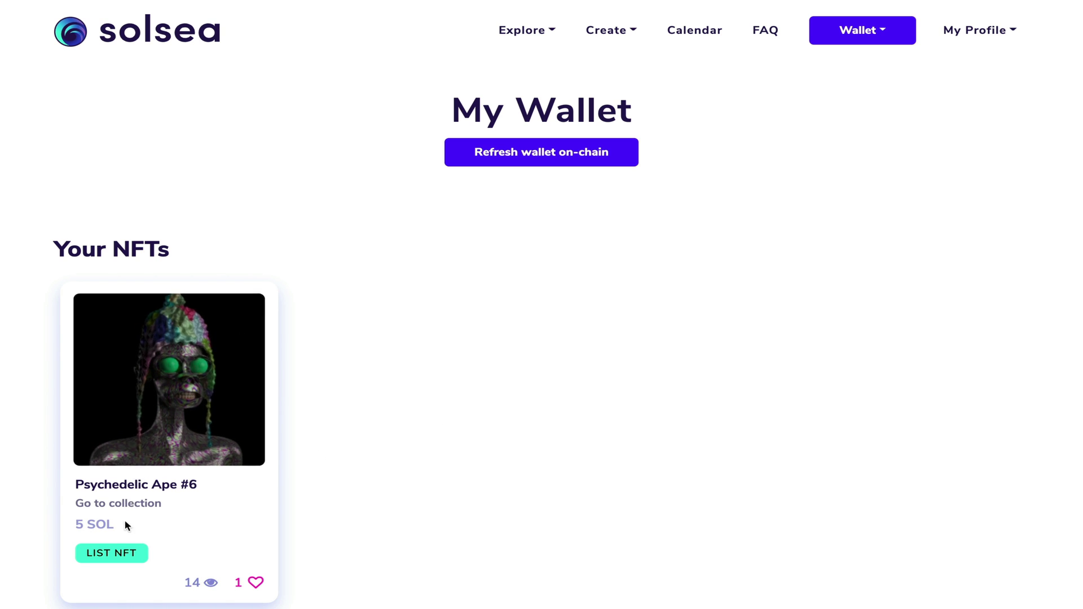
# List Psychedelic Ape #6 from the wallet for sale at 10 SOL and approve the transaction
pyautogui.click(112, 555)
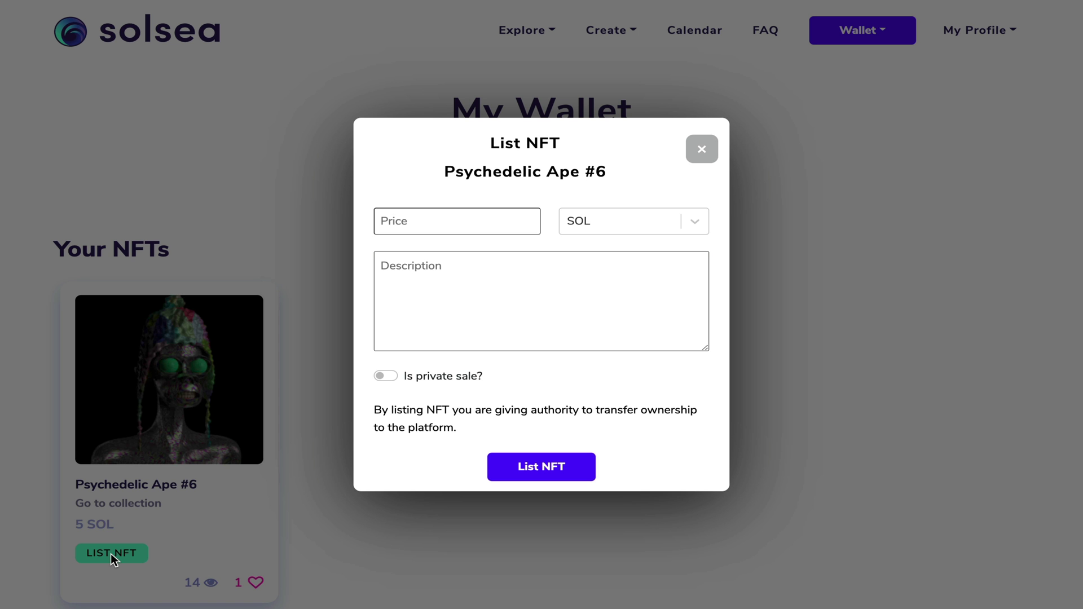
pyautogui.click(431, 222)
pyautogui.write('10')
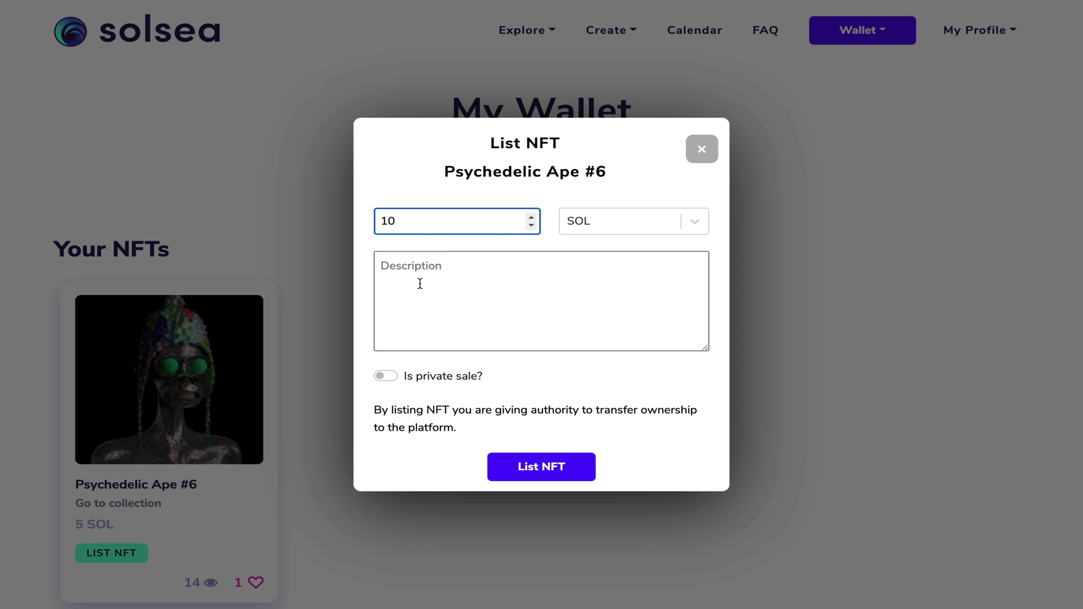
pyautogui.click(542, 466)
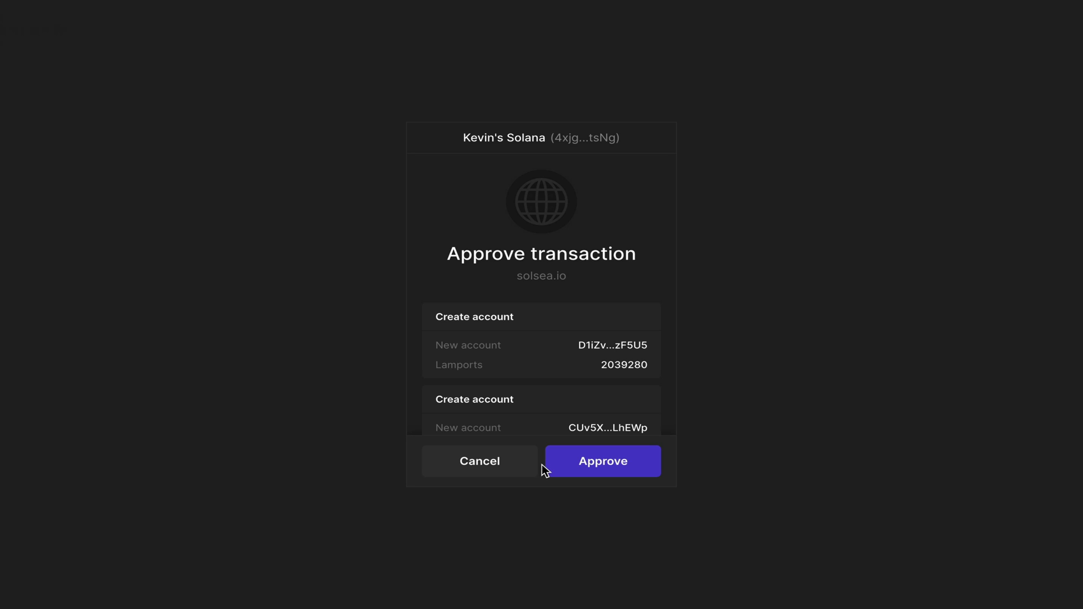
pyautogui.click(603, 468)
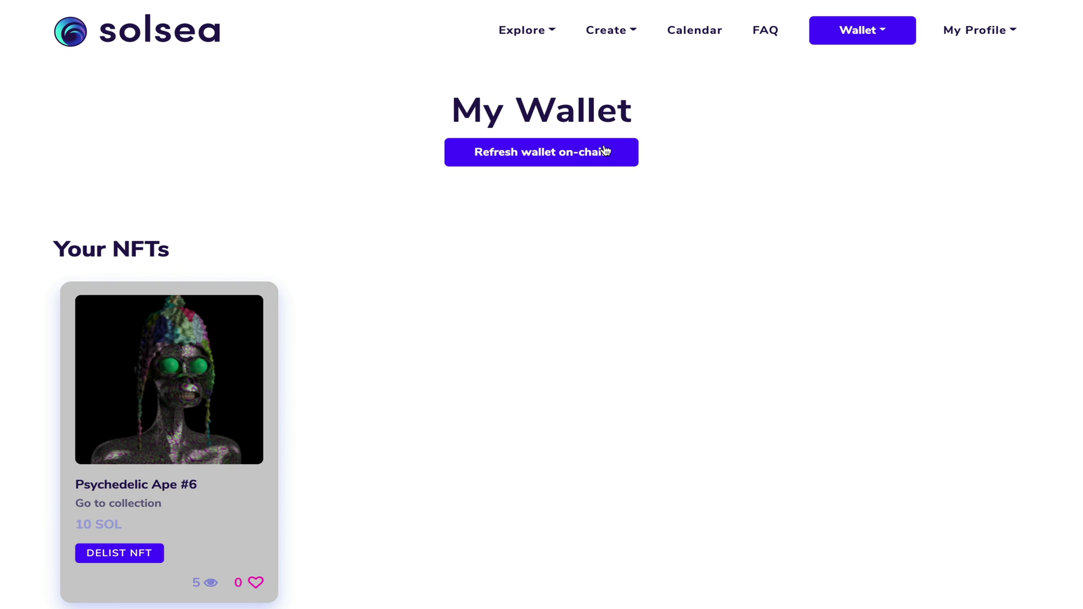
# Open the form for creating a collection and examine its image, title, social link, symbol and trait fields
pyautogui.click(614, 31)
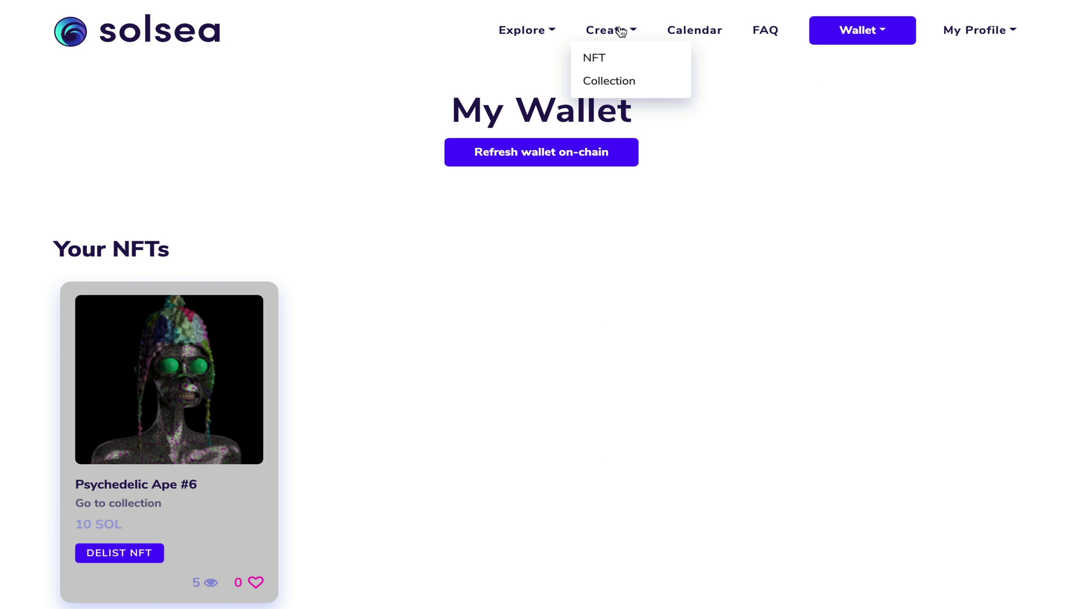
pyautogui.click(620, 82)
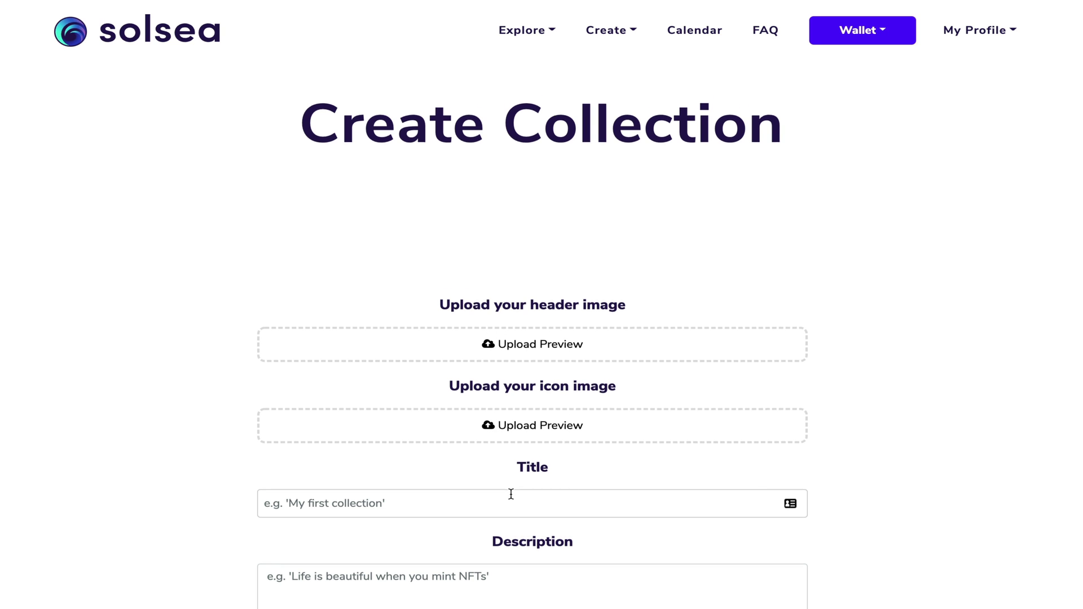
pyautogui.scroll(-3, 512, 494)
pyautogui.scroll(-4, 511, 496)
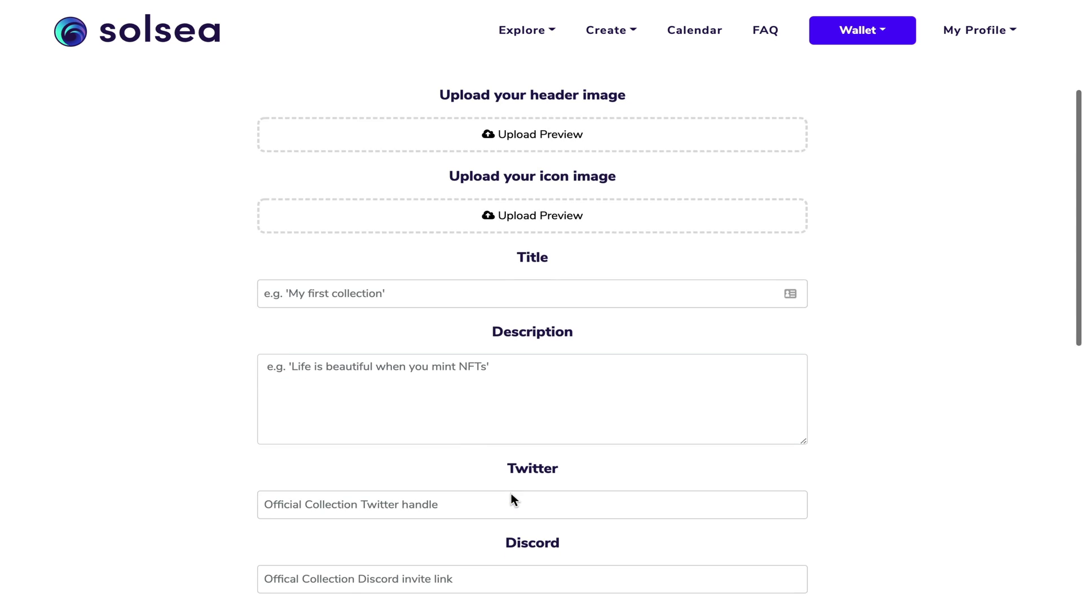
pyautogui.scroll(-3, 511, 498)
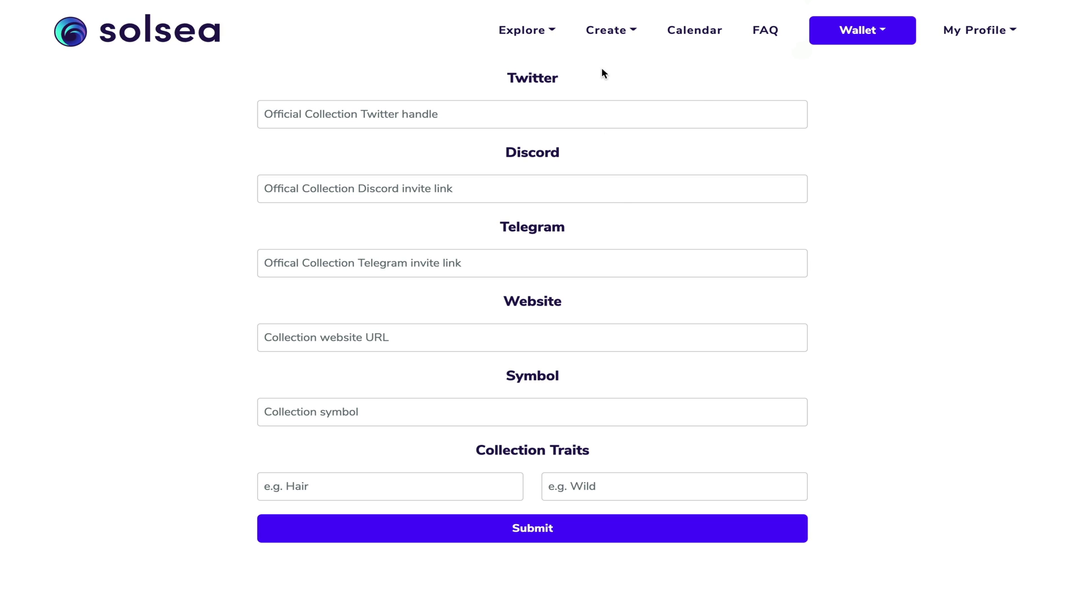
# Open the form for creating an NFT, play the Solana capsule video to preview the artwork and return to the form
pyautogui.click(610, 31)
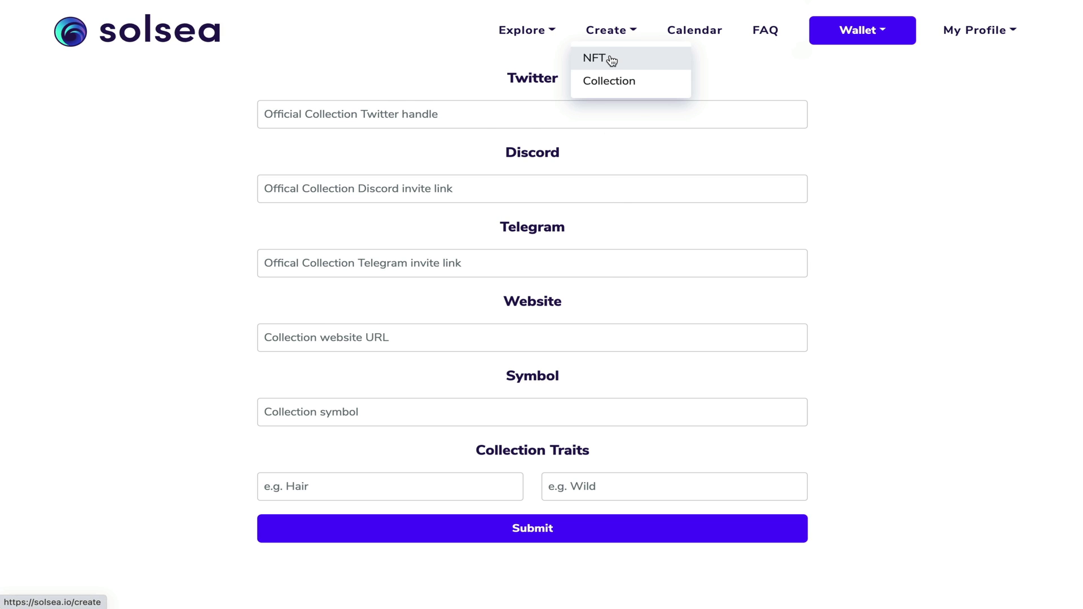
pyautogui.click(611, 59)
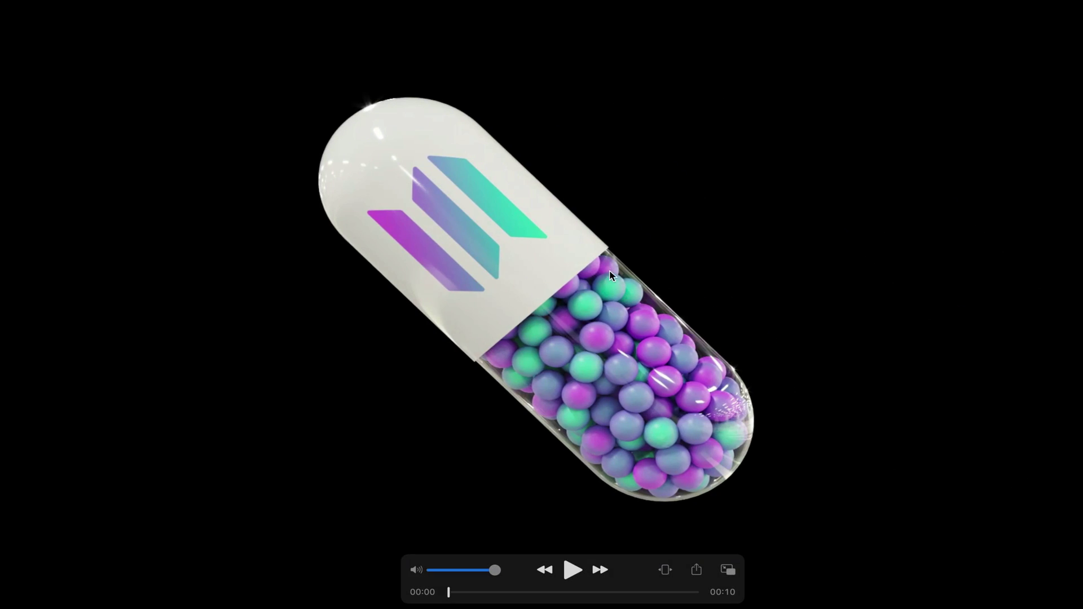
pyautogui.click(572, 571)
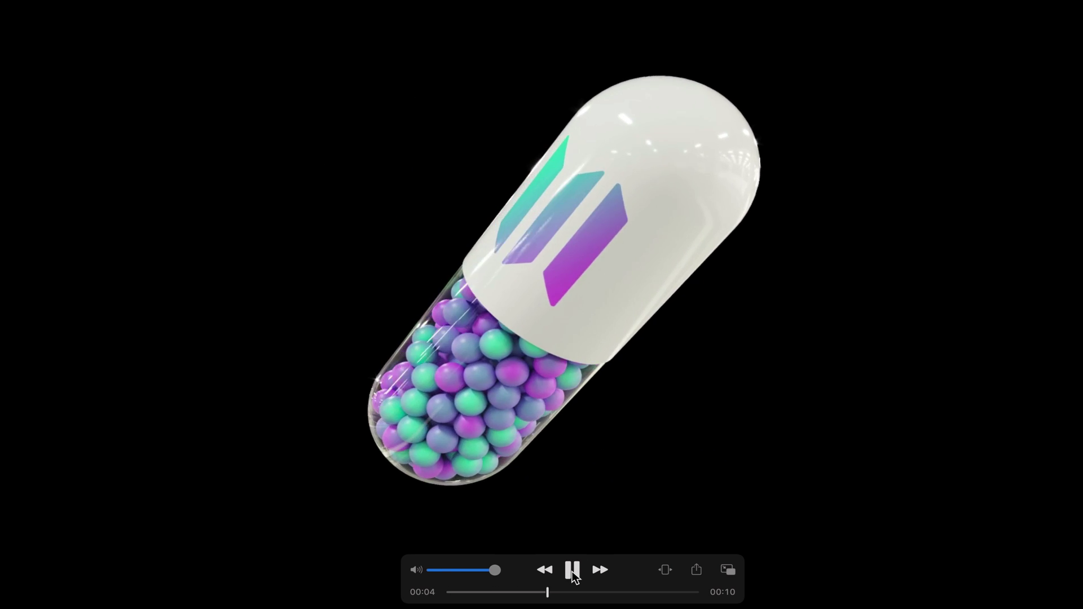
pyautogui.hotkey('ctrl', 'Left')
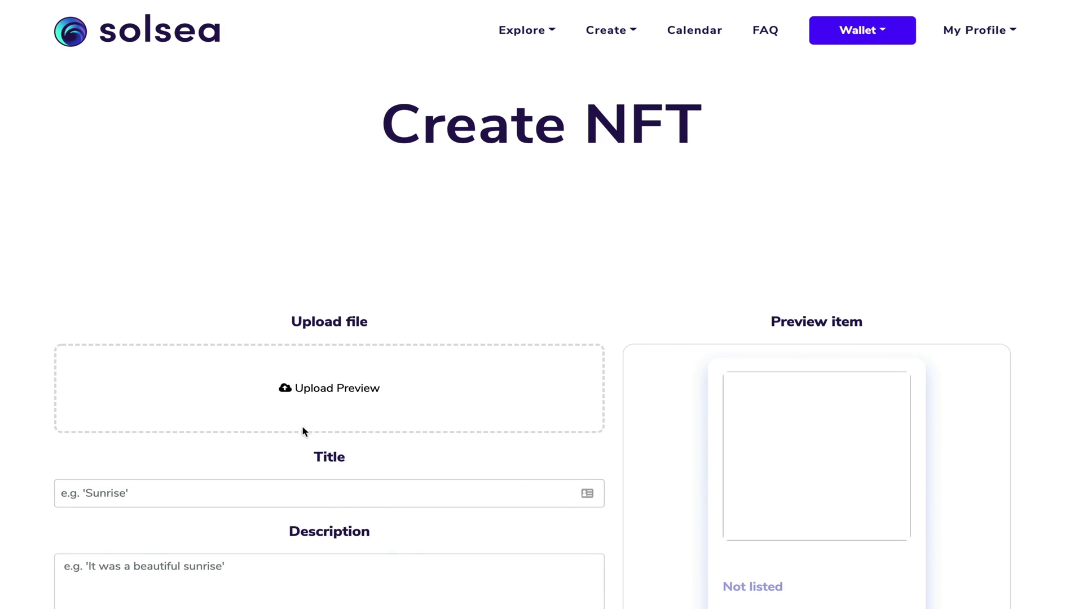
# Upload the capsule screenshot from the SolSea folder as the NFT's preview image
pyautogui.click(336, 389)
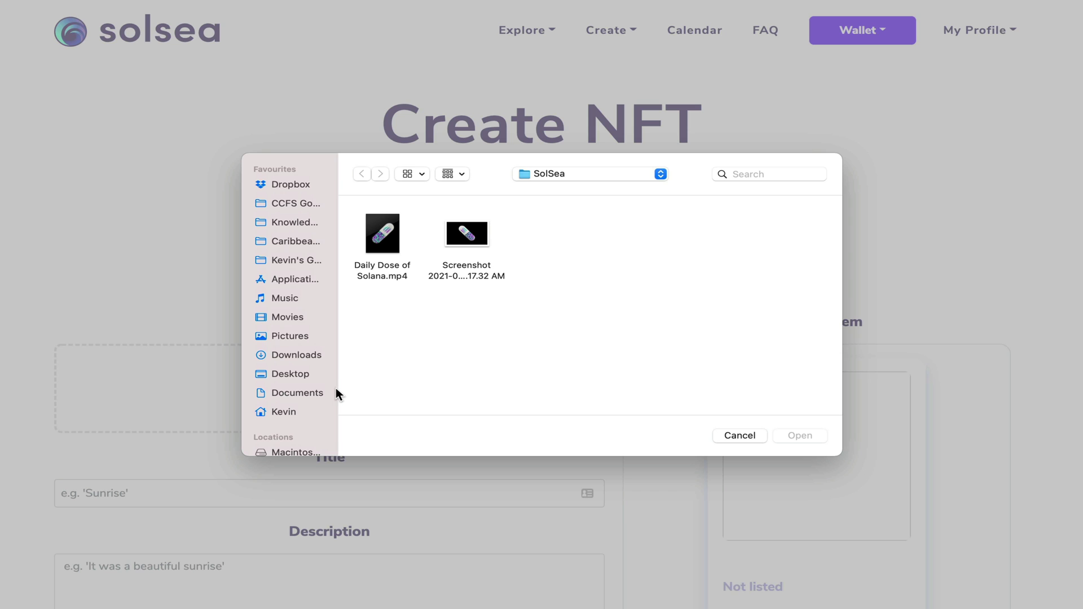
pyautogui.click(470, 237)
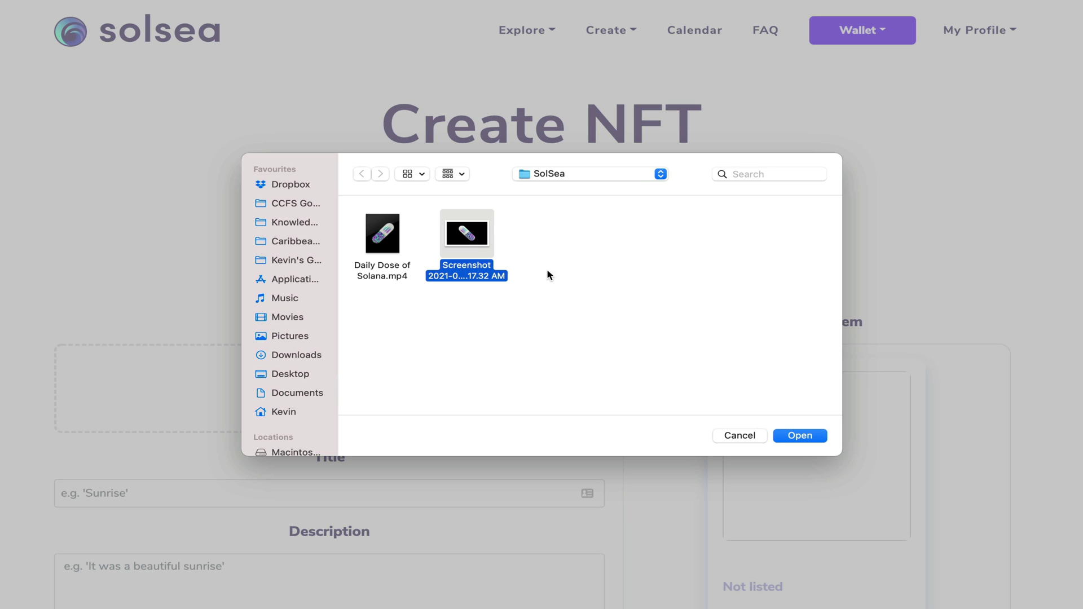
pyautogui.click(800, 436)
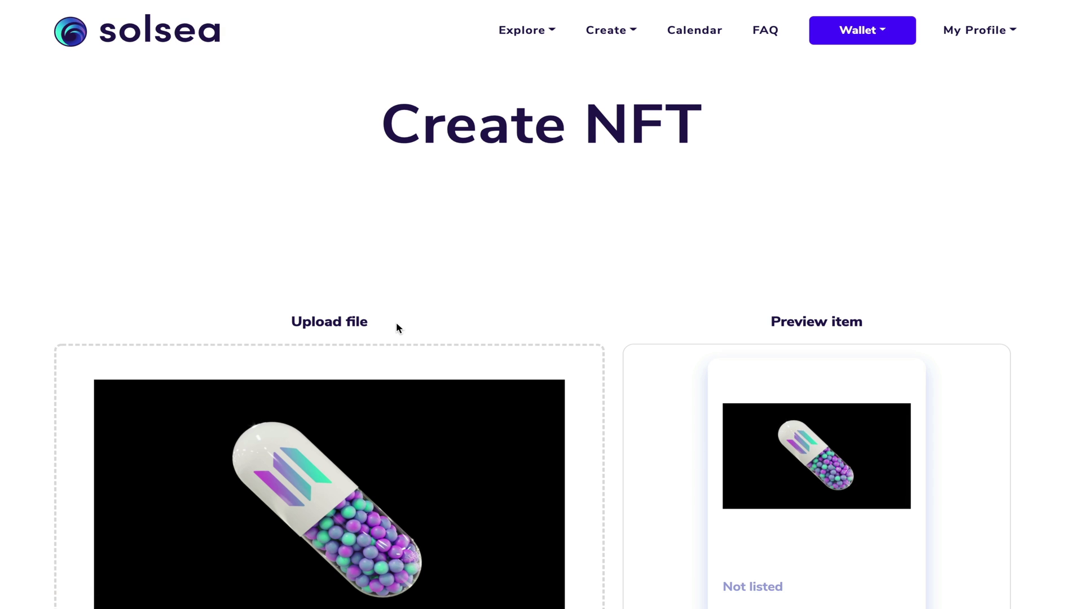
# Enter "Solana Daily Dose" as the NFT's title
pyautogui.scroll(-3, 397, 325)
pyautogui.scroll(-4, 397, 326)
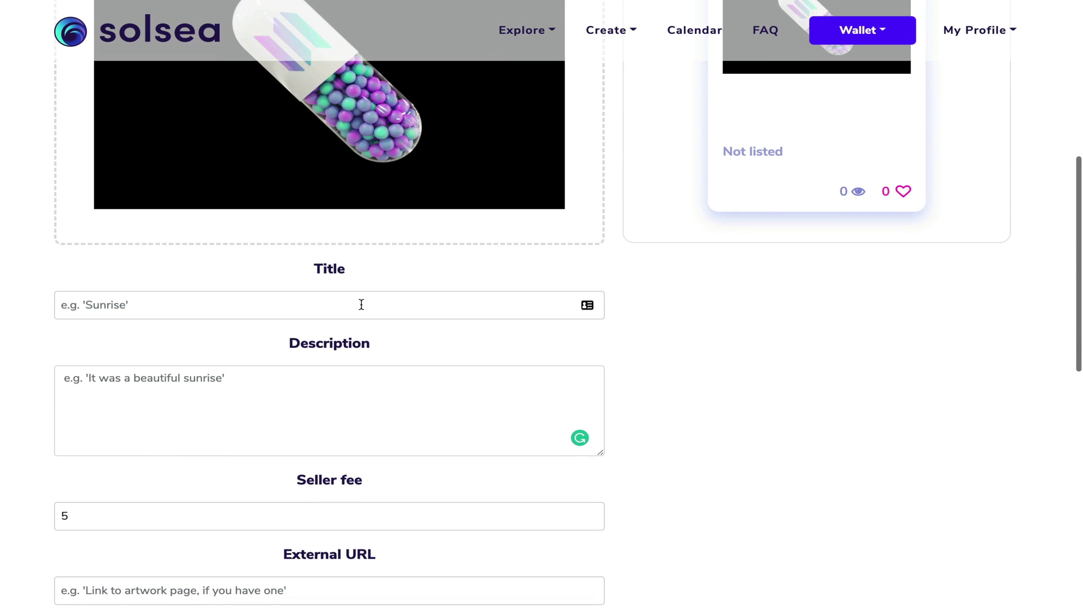
pyautogui.click(362, 305)
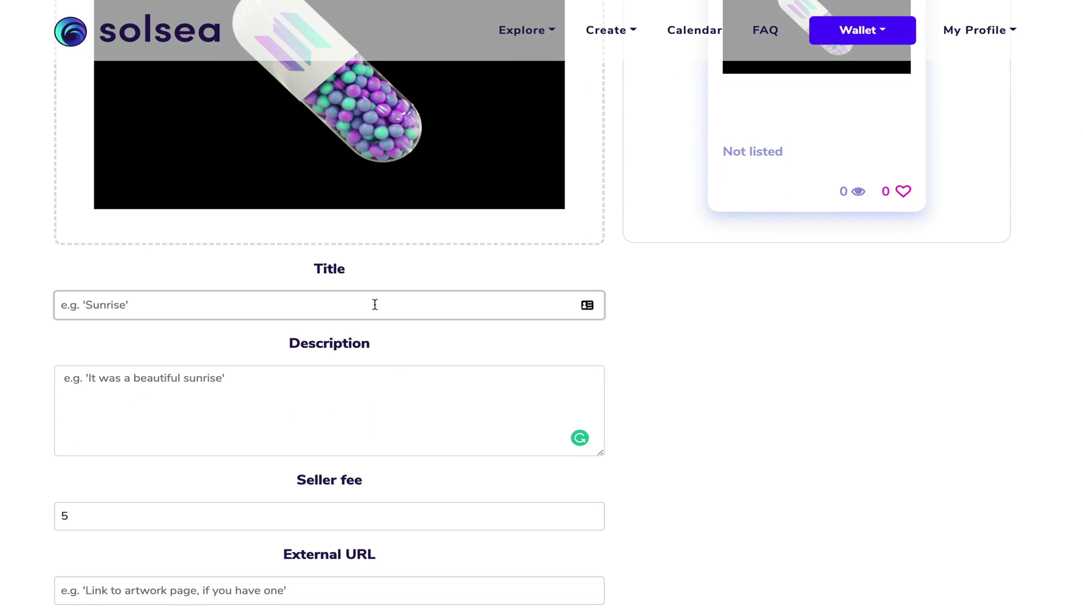
pyautogui.write('Solana')
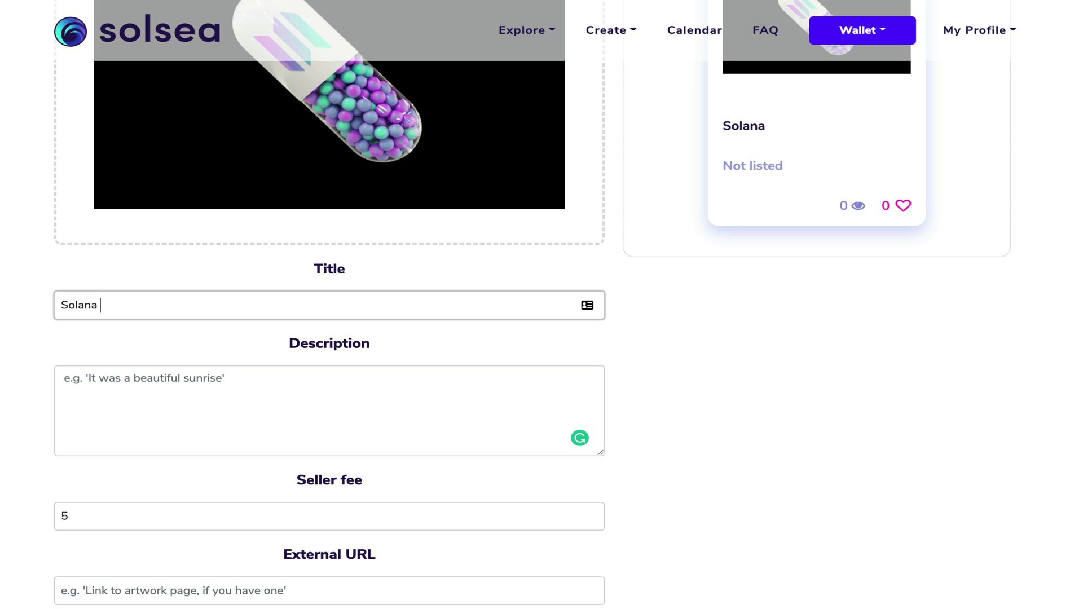
pyautogui.write(' Daily Dose')
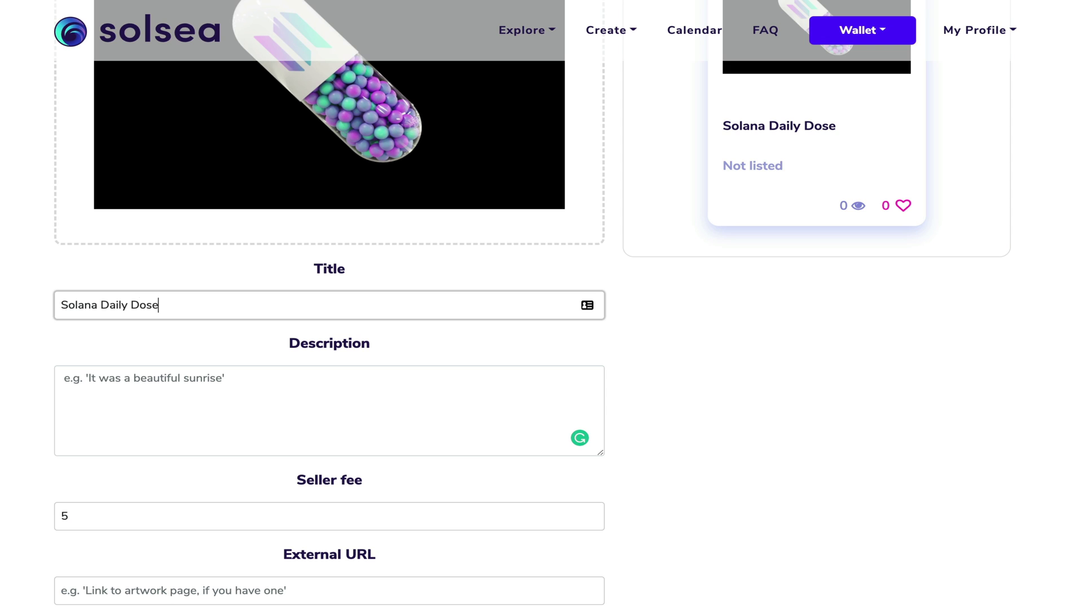
# Enter "Remember to take your solana dose every day" as the NFT's description
pyautogui.click(353, 393)
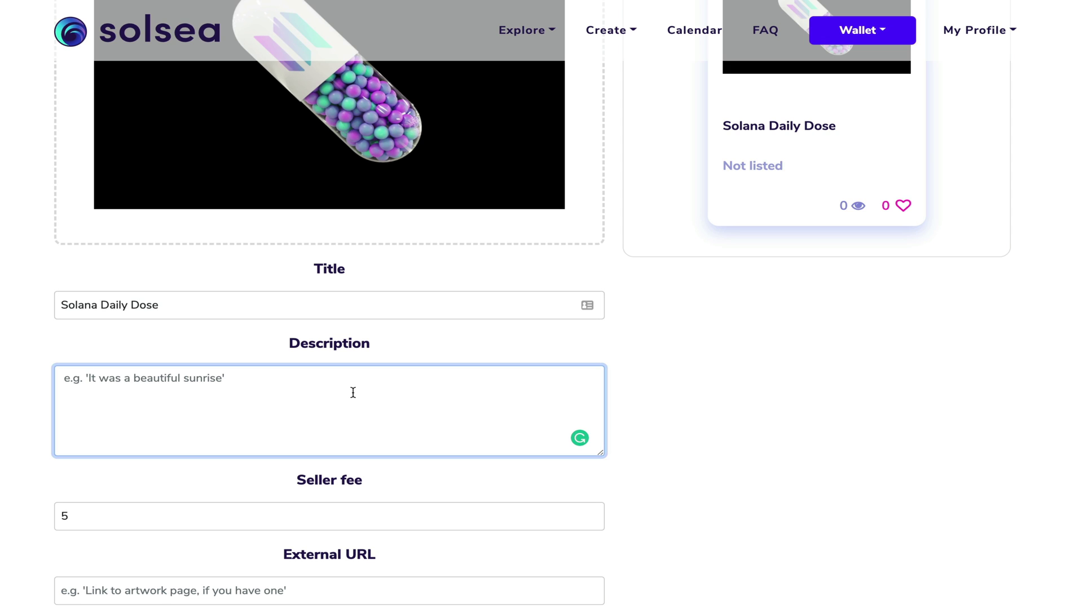
pyautogui.write('Remem')
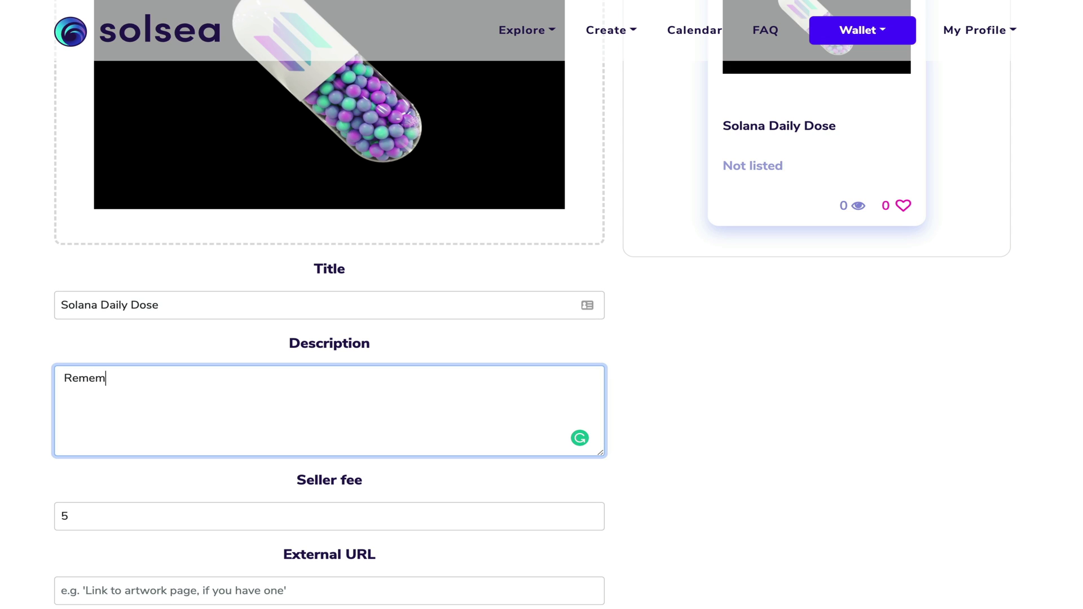
pyautogui.write('ber to take you')
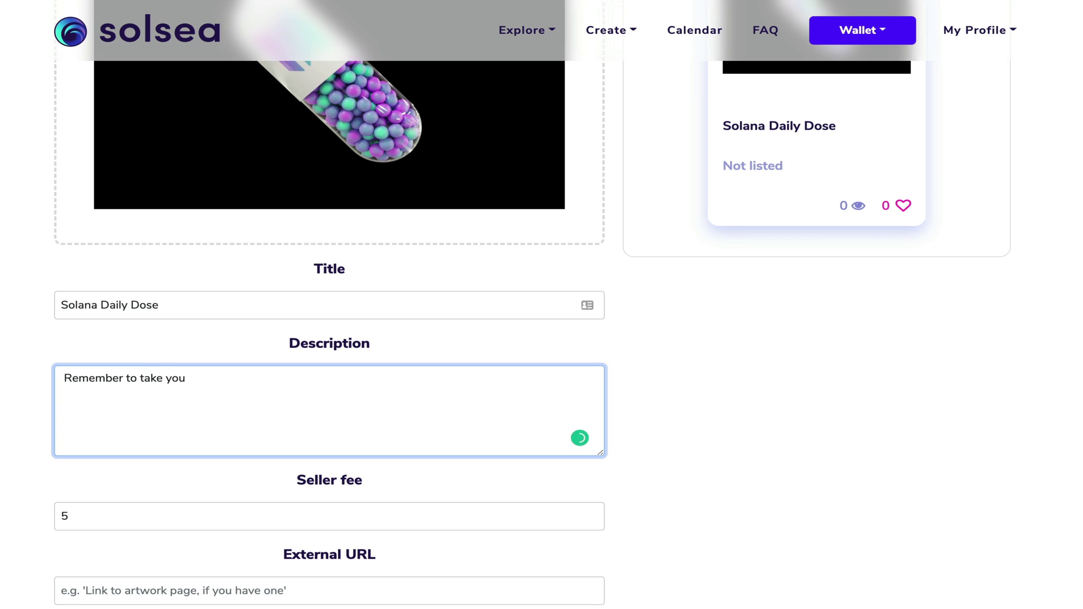
pyautogui.write('r solana dose every day')
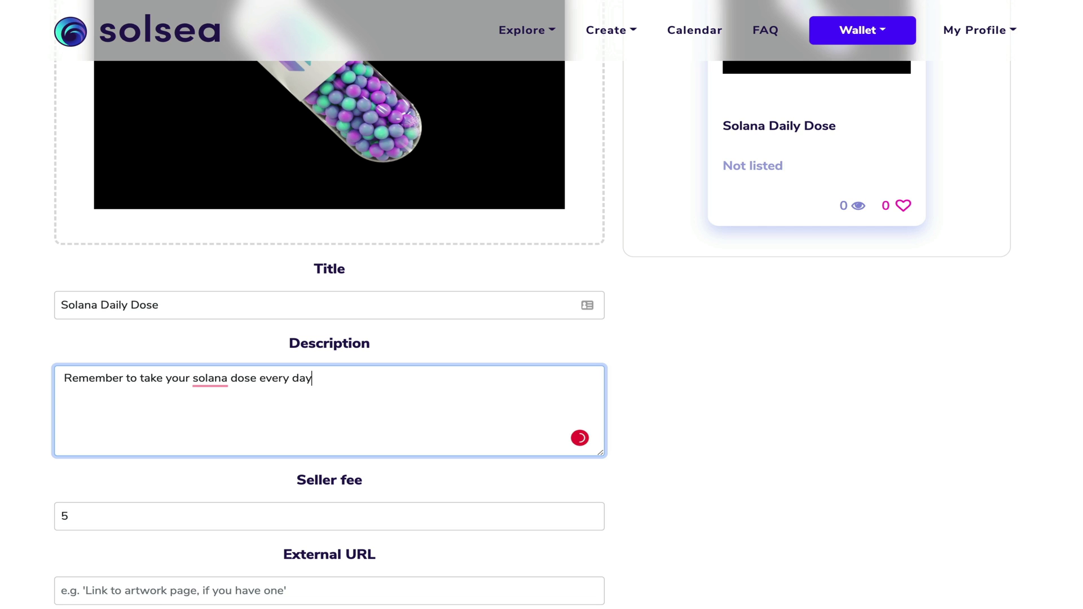
pyautogui.scroll(-1, 331, 474)
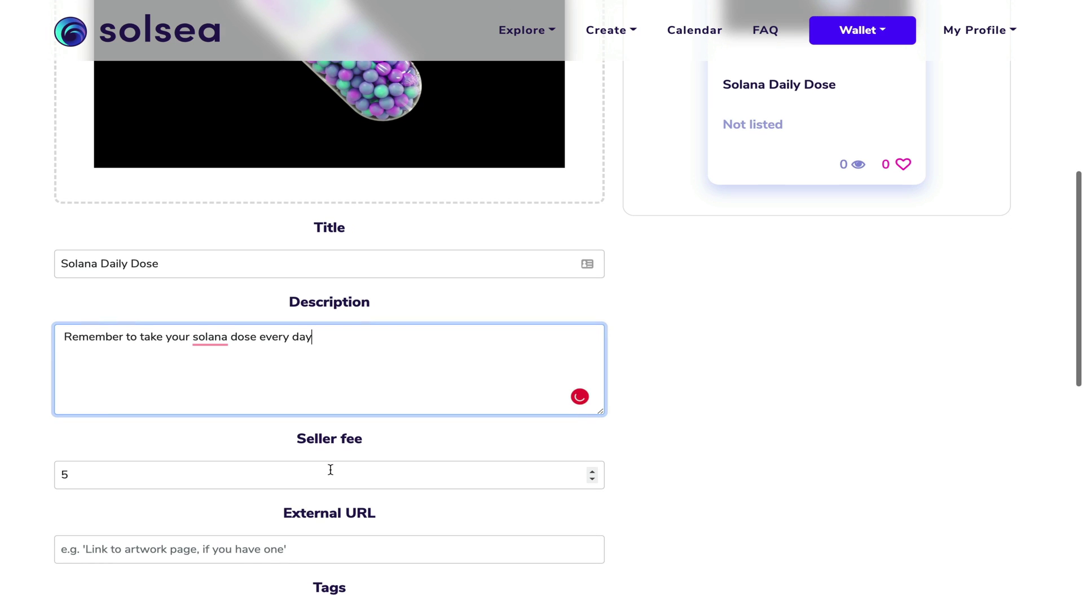
pyautogui.scroll(-1, 123, 474)
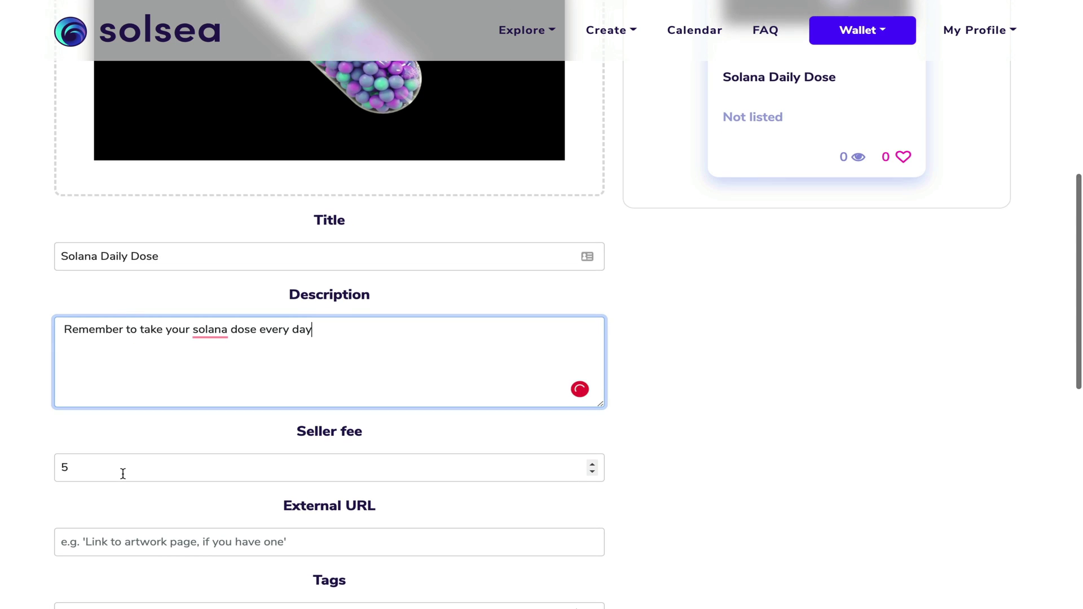
pyautogui.click(129, 478)
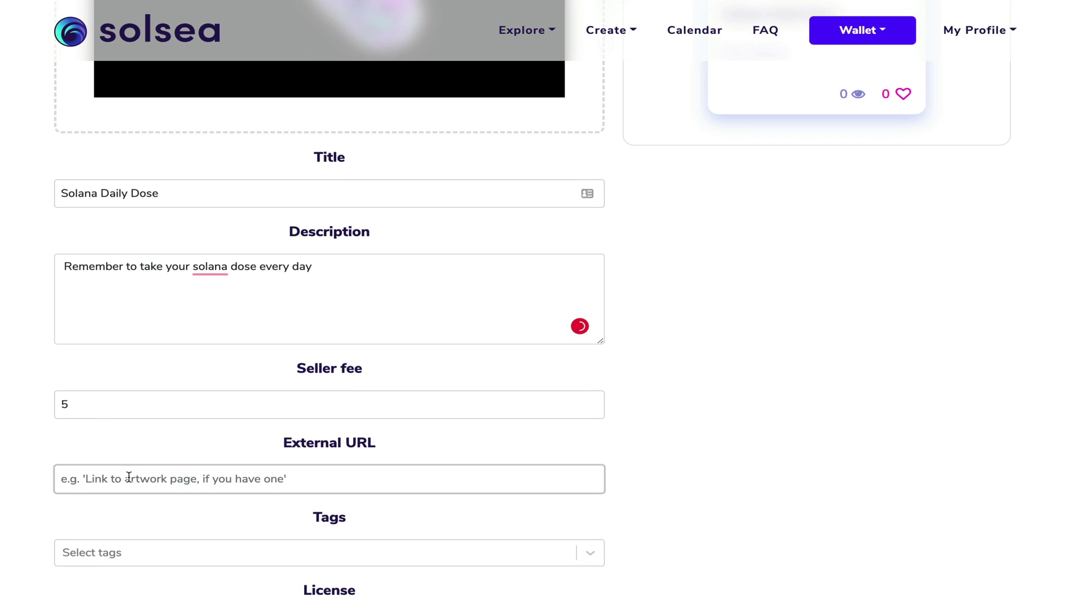
pyautogui.write('https://bafybeiggujq2jsnhlx4wxy5blksiaaoabtrj6ie5pgxfea4ci6kyb7aqwi.ipfs.dweb.link/')
# Assign the tags Digital, Collectible and 3D to the NFT
pyautogui.scroll(-2, 129, 478)
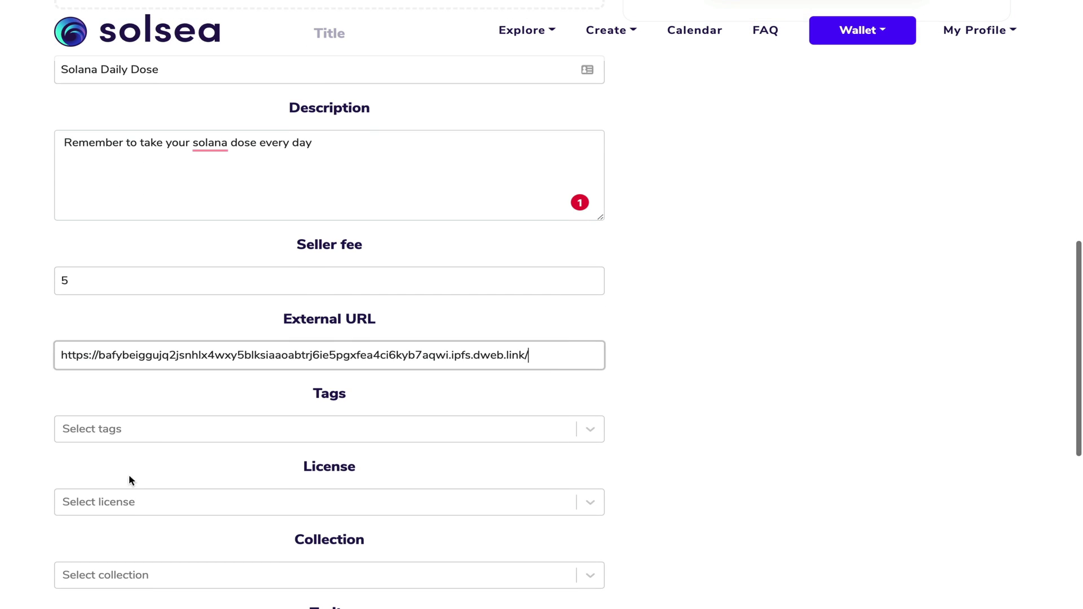
pyautogui.click(160, 428)
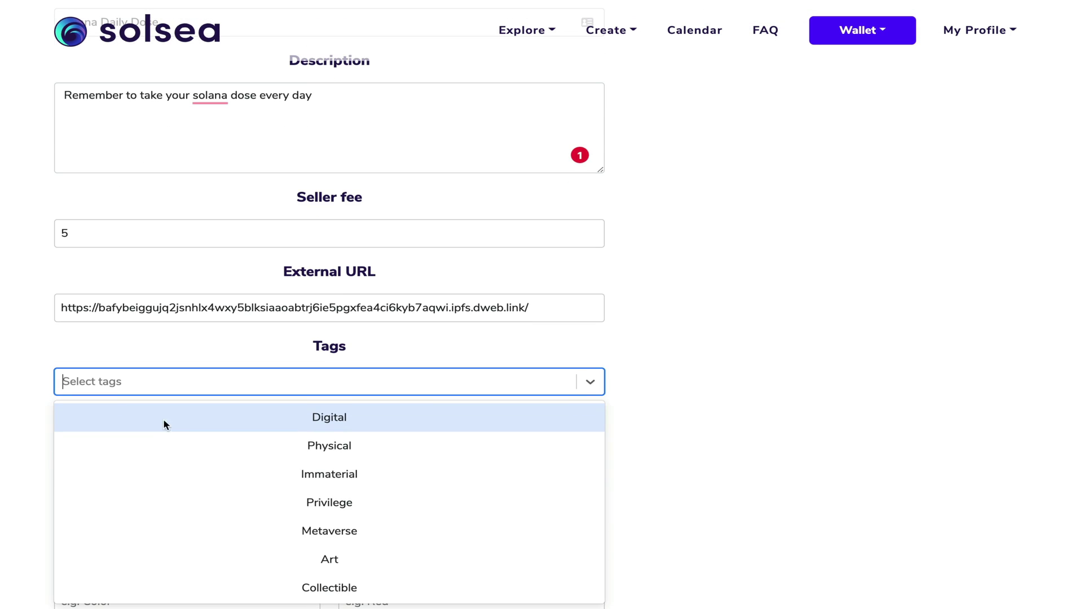
pyautogui.click(338, 418)
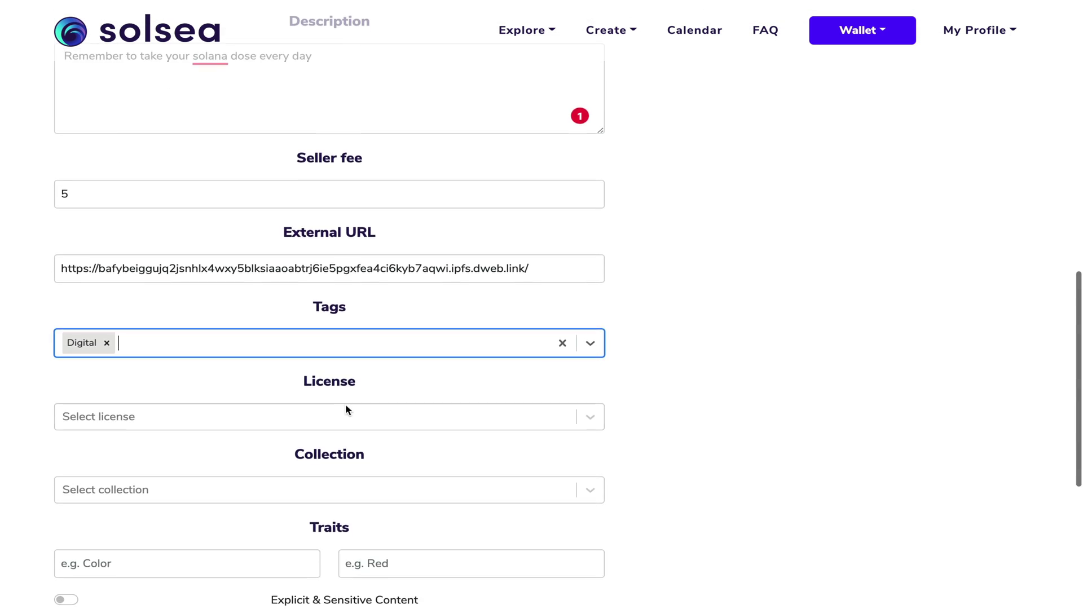
pyautogui.click(375, 341)
pyautogui.scroll(-3, 374, 419)
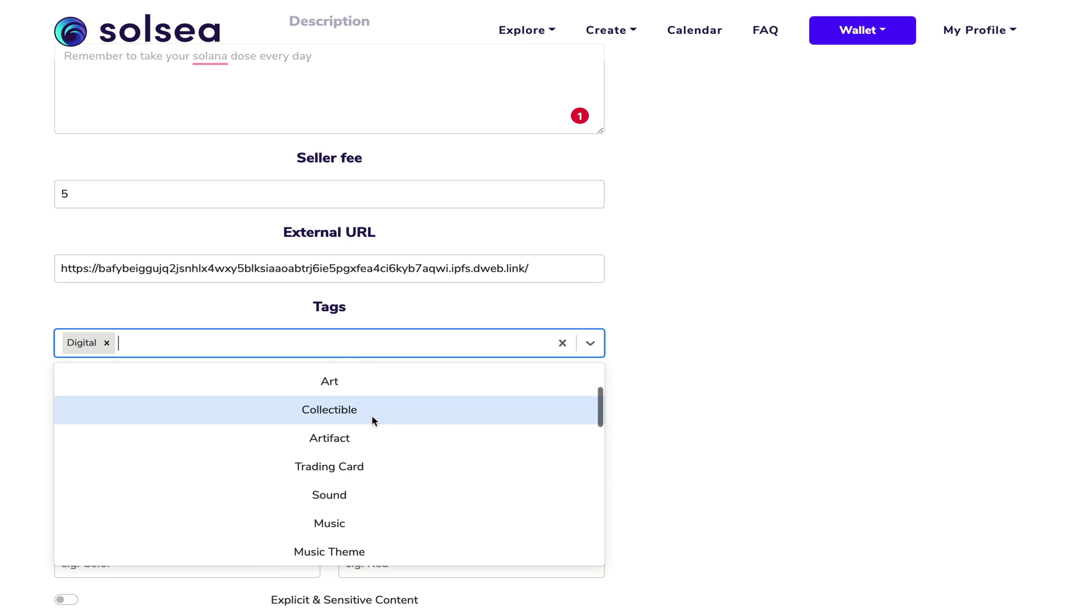
pyautogui.click(372, 420)
pyautogui.click(351, 341)
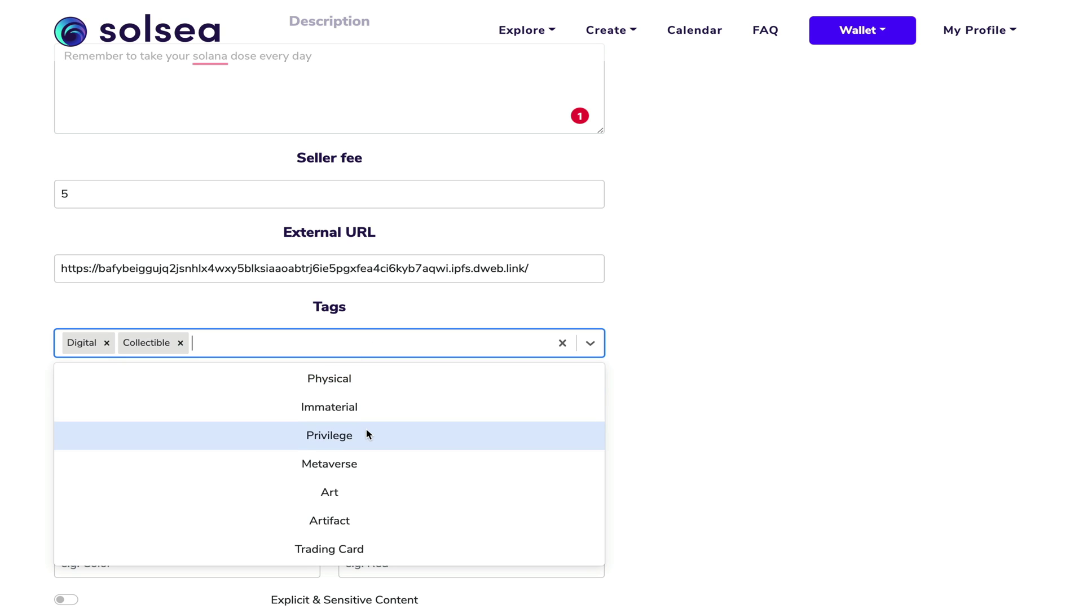
pyautogui.scroll(-5, 366, 435)
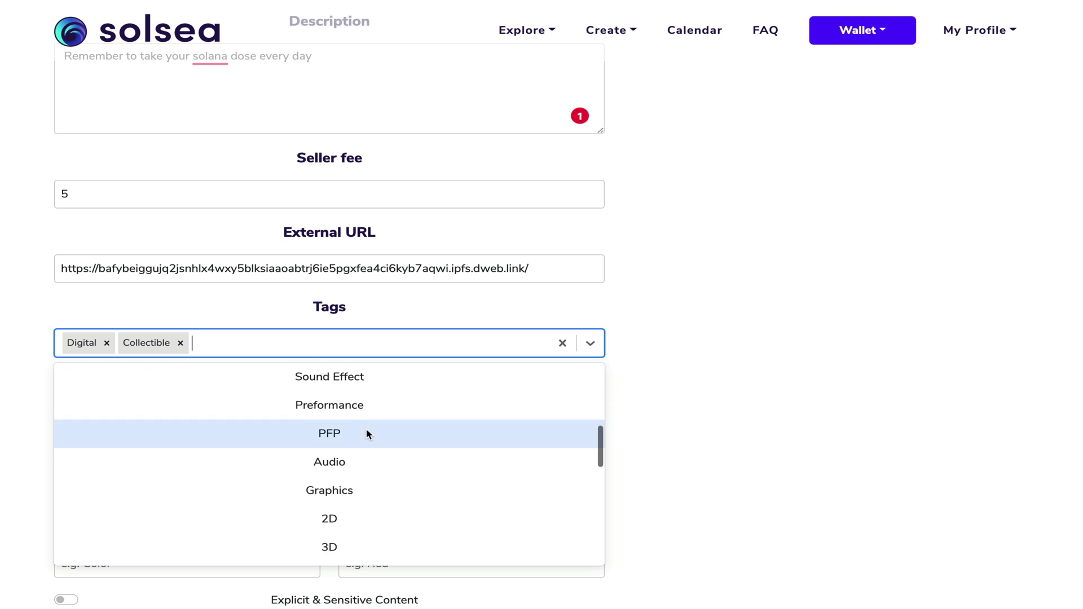
pyautogui.scroll(-2, 367, 434)
pyautogui.click(355, 503)
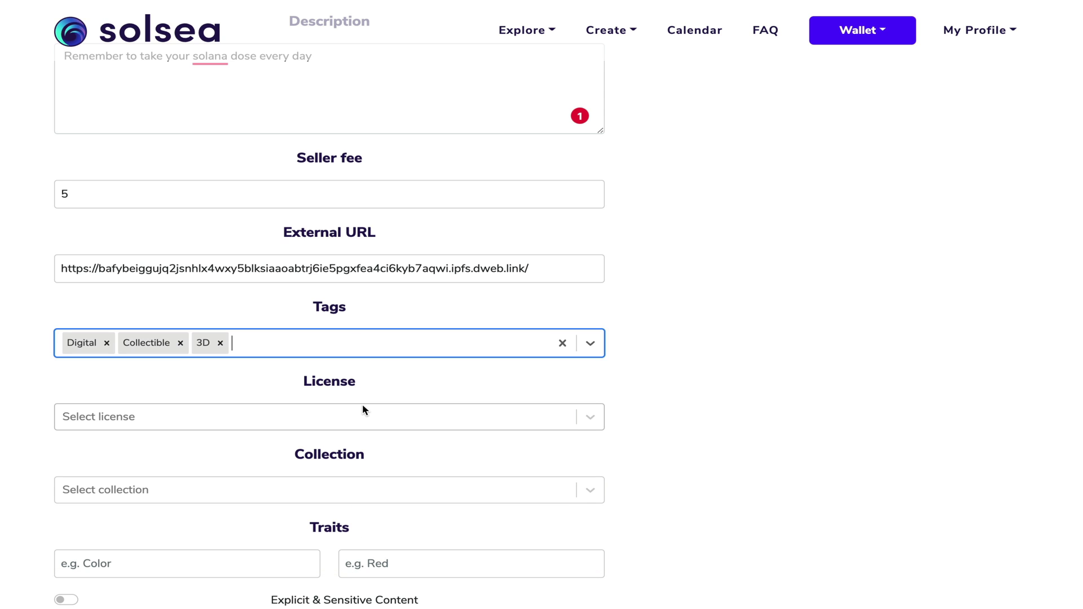
pyautogui.write('Solan')
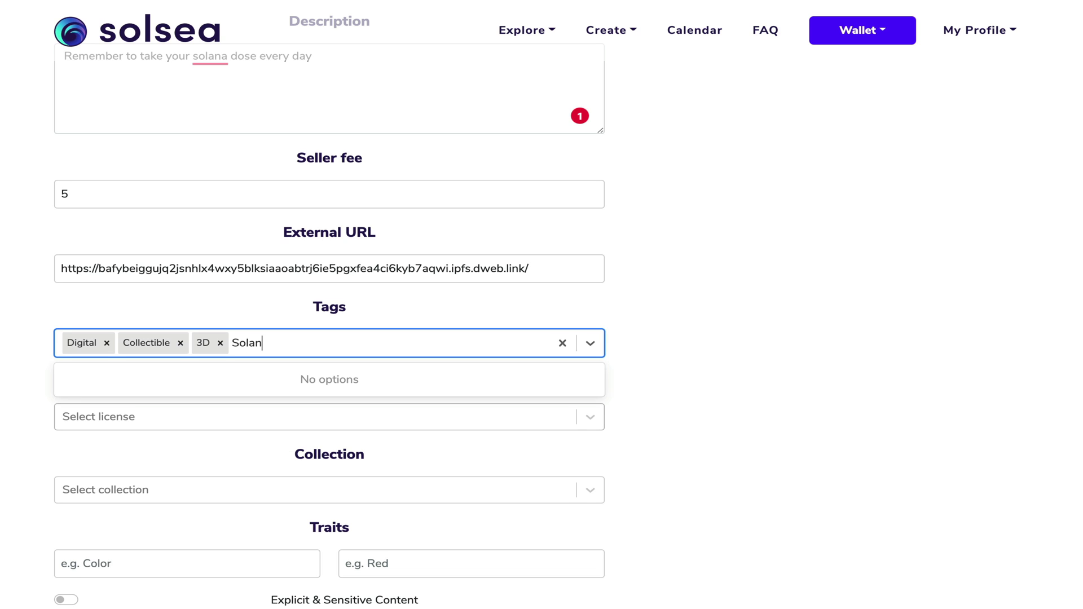
pyautogui.write('a,')
pyautogui.press('BackSpace')
pyautogui.press('BackSpace')
pyautogui.press('BackSpace')
pyautogui.press('BackSpace')
pyautogui.press('BackSpace')
pyautogui.press('BackSpace')
pyautogui.press('BackSpace')
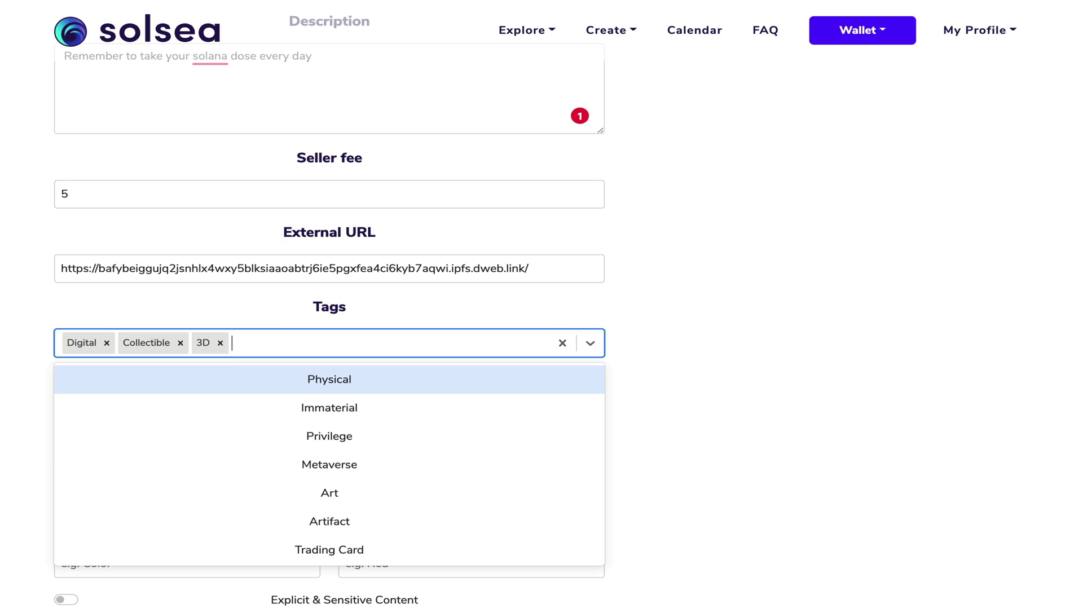
# Add the Video tag to the NFT's existing tags
pyautogui.scroll(-12, 427, 470)
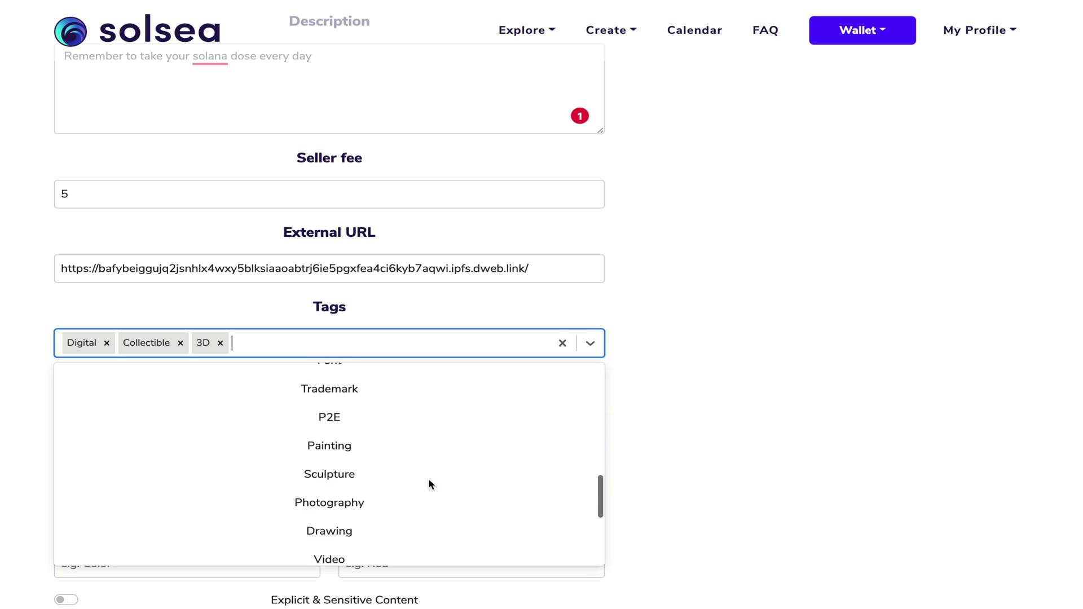
pyautogui.scroll(-3, 429, 484)
pyautogui.click(405, 392)
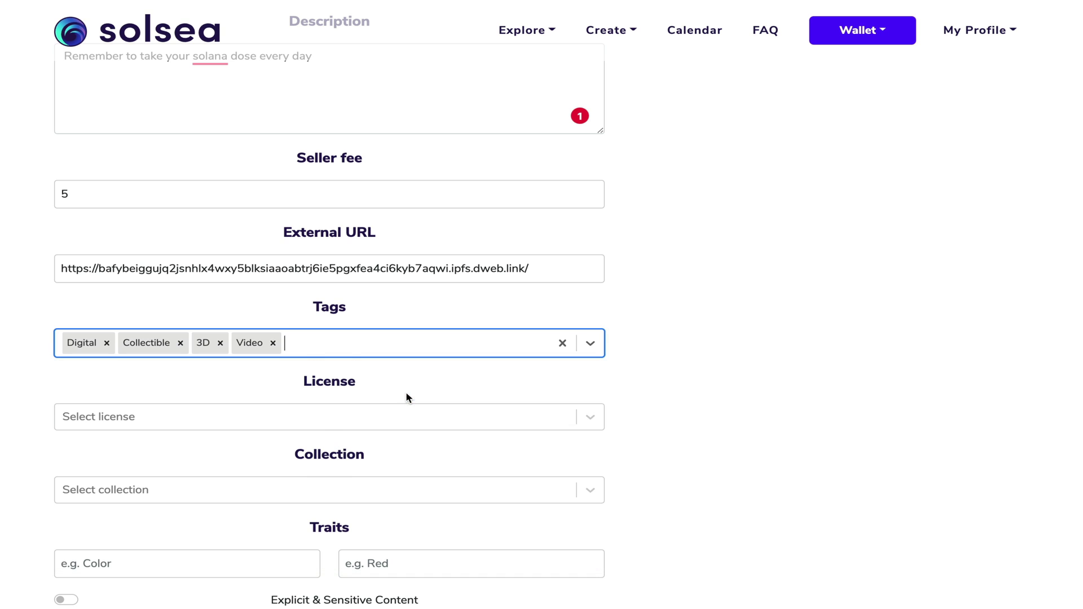
# Set the NFT's license to Reproduction/Commercial exploitation and check which collections can be selected
pyautogui.click(453, 421)
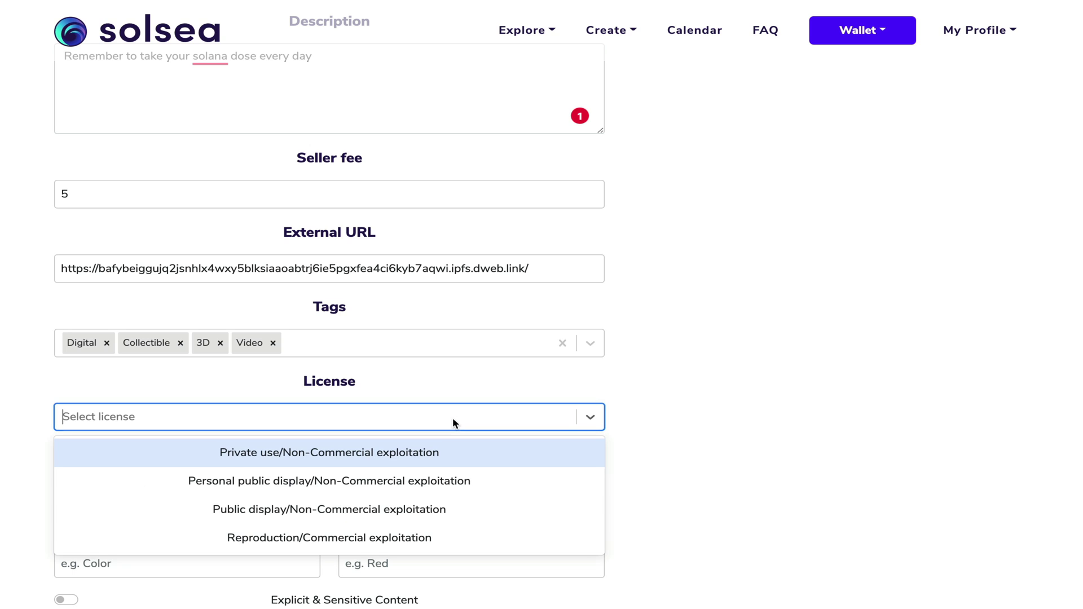
pyautogui.click(325, 539)
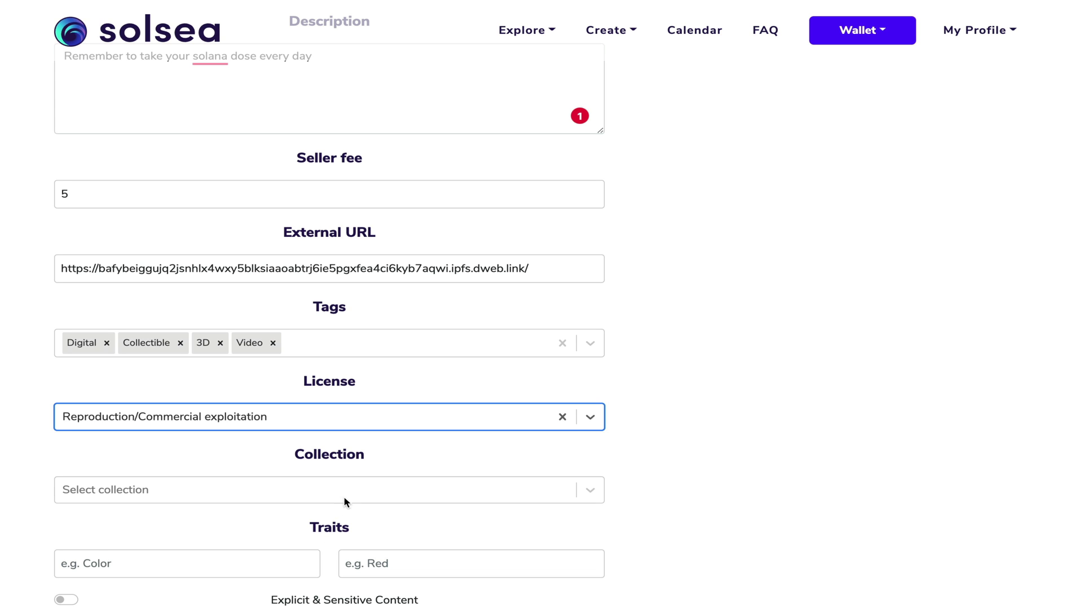
pyautogui.scroll(-2, 345, 493)
pyautogui.click(357, 396)
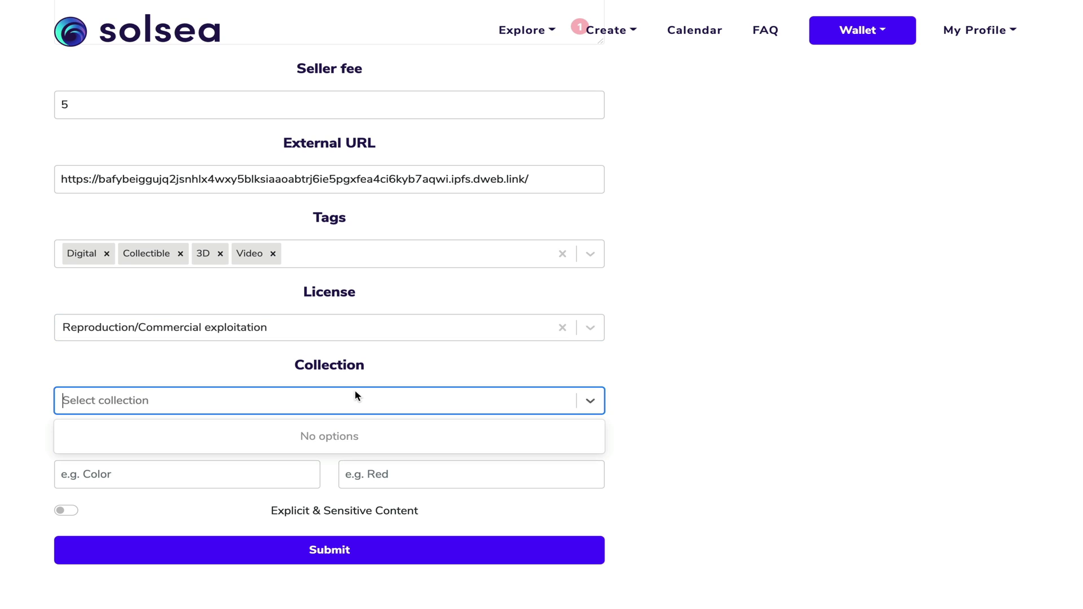
pyautogui.click(346, 400)
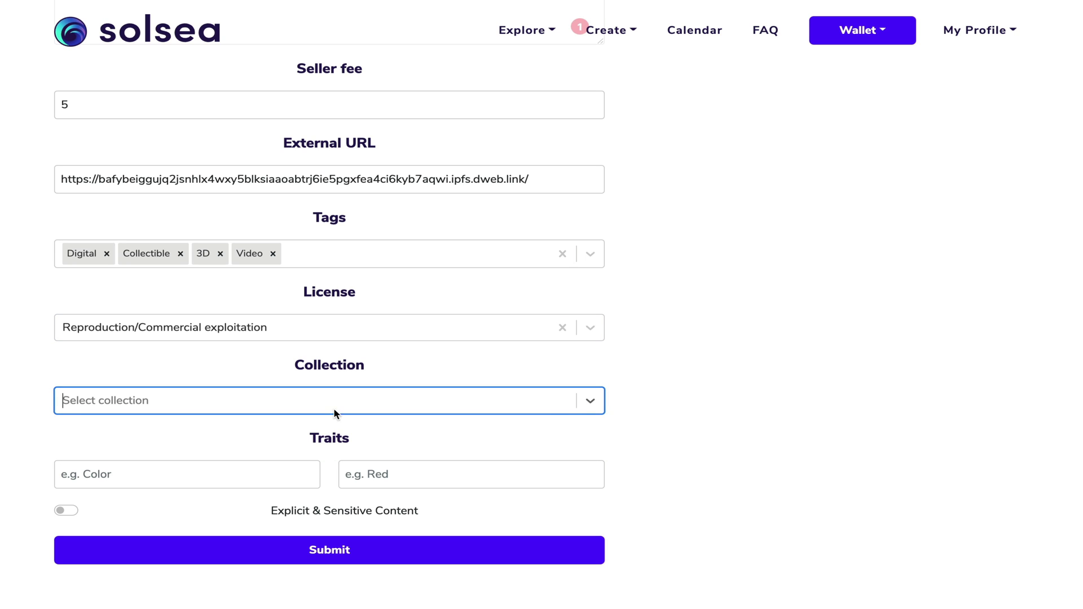
# Enter "White" as the name of the NFT's trait
pyautogui.click(240, 479)
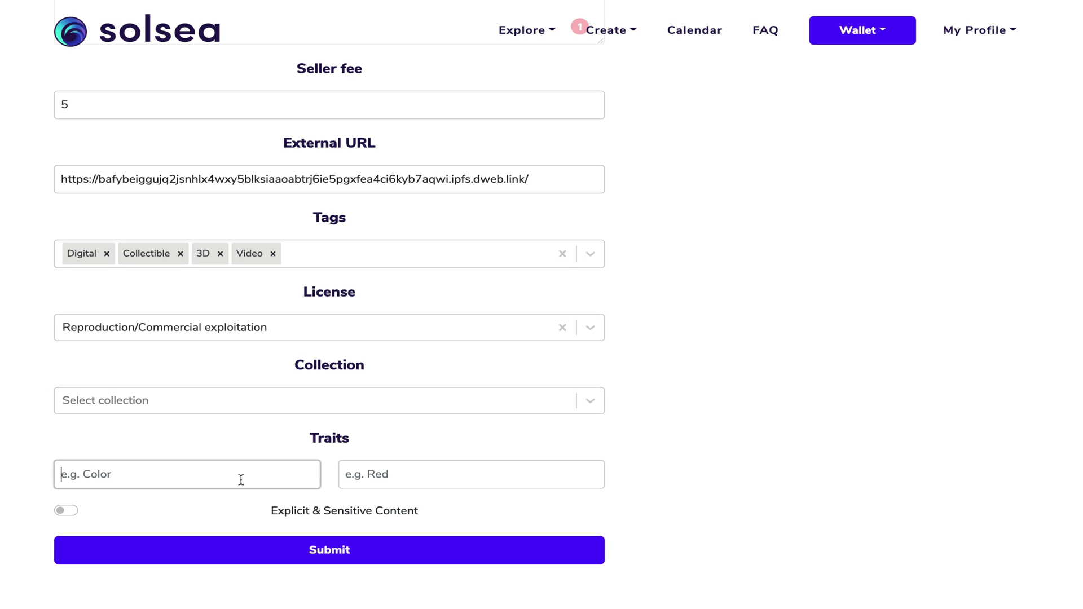
pyautogui.write('White')
pyautogui.click(440, 473)
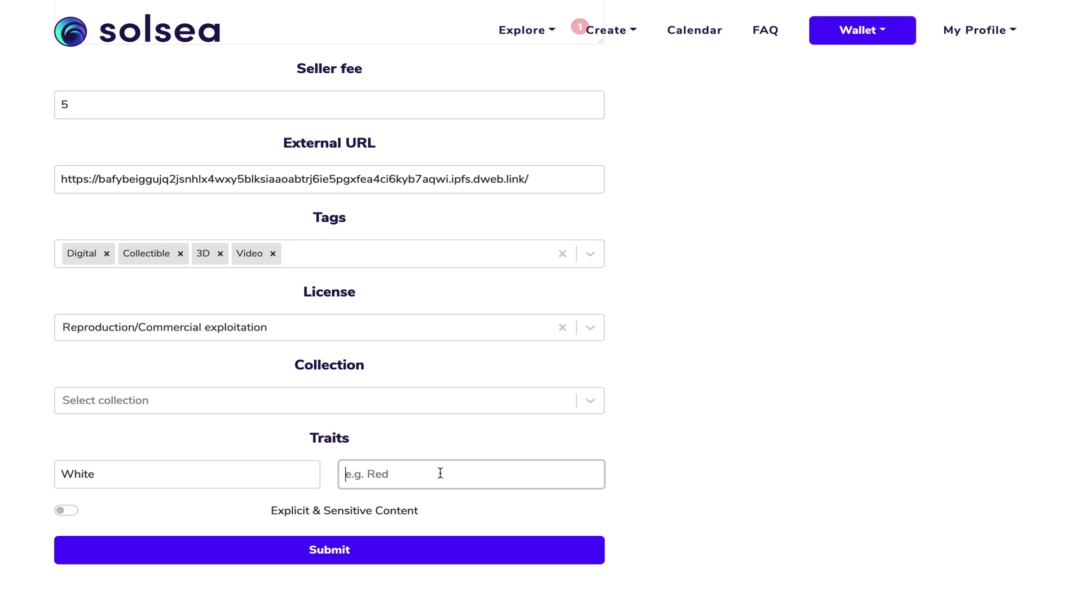
# Submit the NFT for minting and unlock the Phantom wallet with its password
pyautogui.click(327, 561)
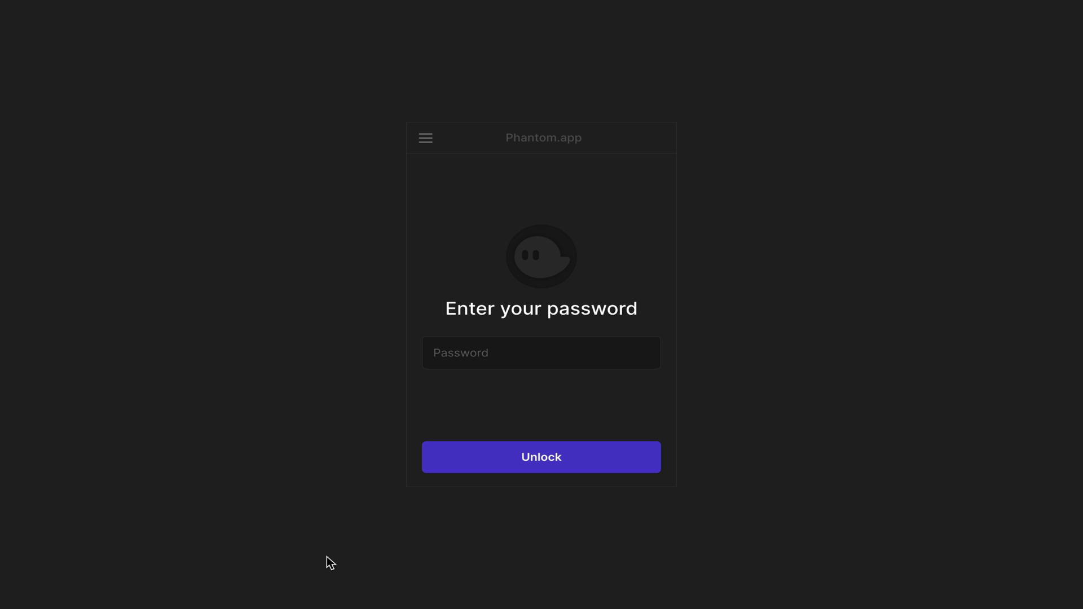
pyautogui.write('***************')
pyautogui.press('Return')
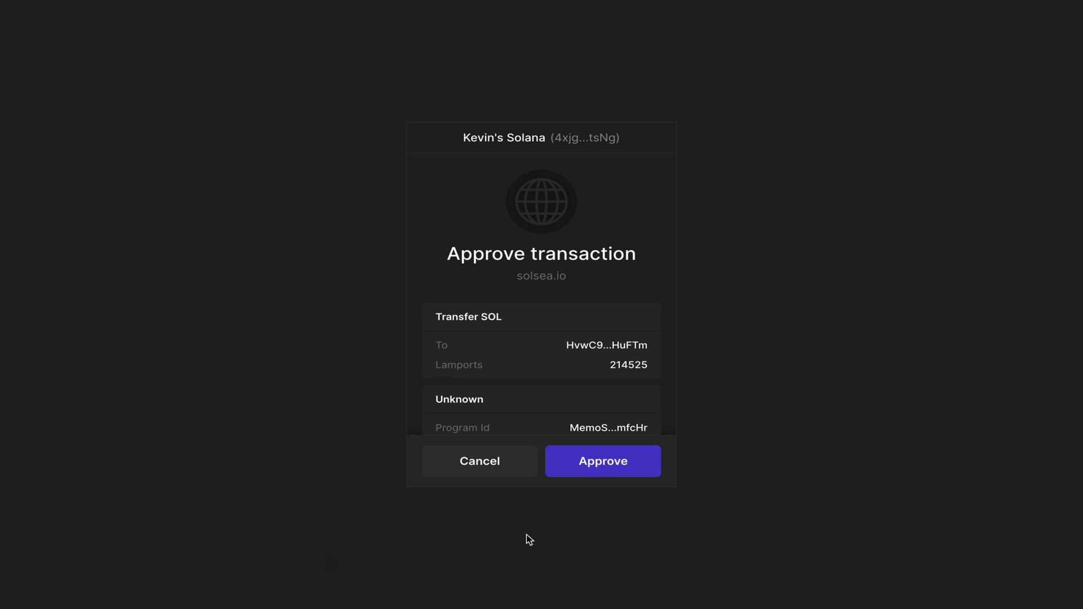
# Approve both solsea.io wallet transactions to mint the NFT
pyautogui.click(613, 462)
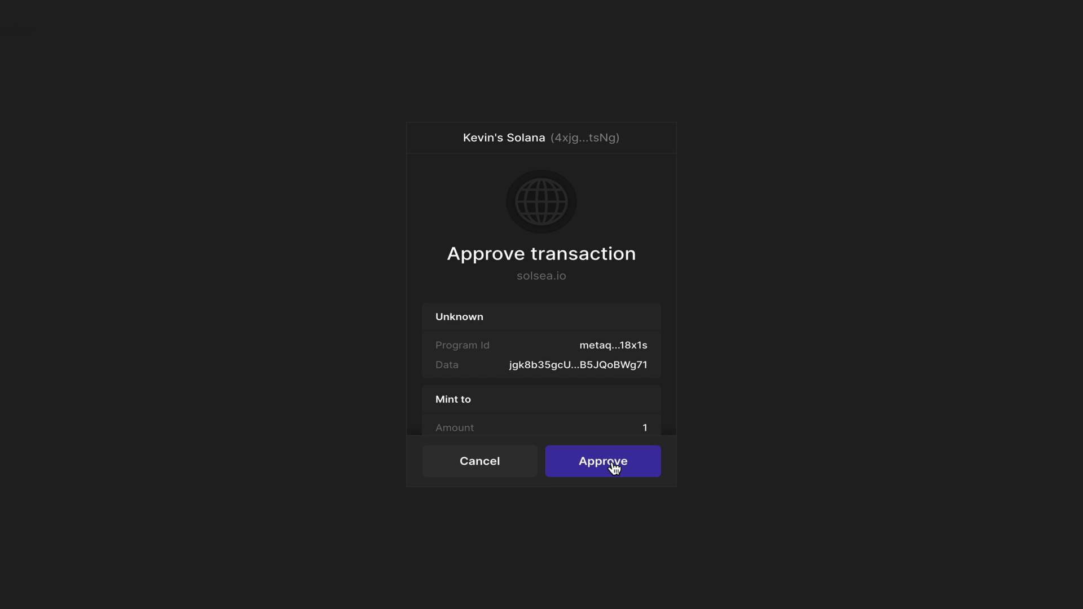
pyautogui.click(614, 466)
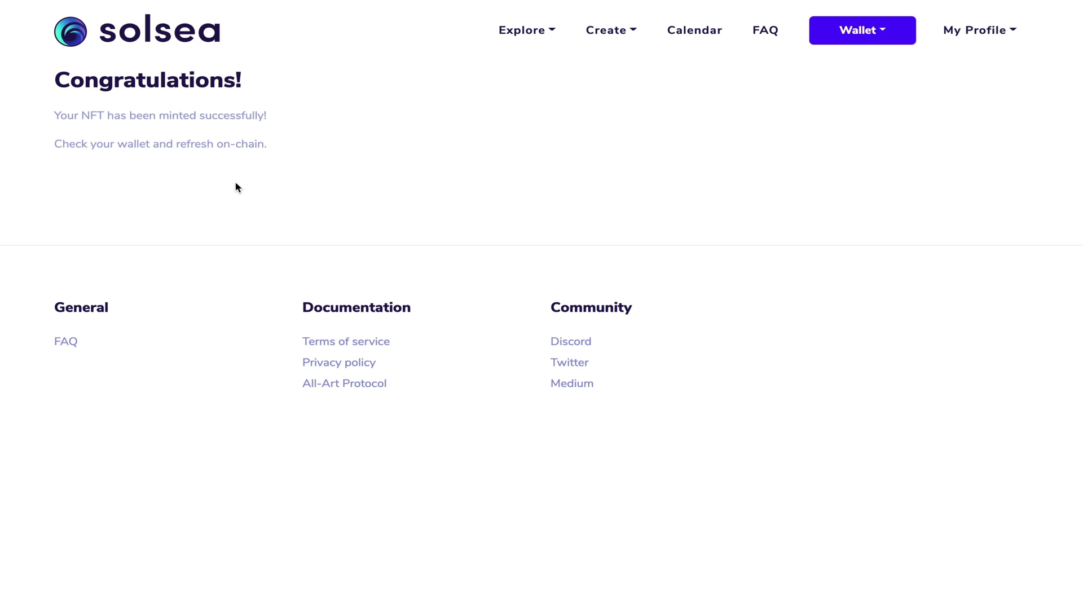
# View the collections calendar and the FAQ page
pyautogui.click(693, 35)
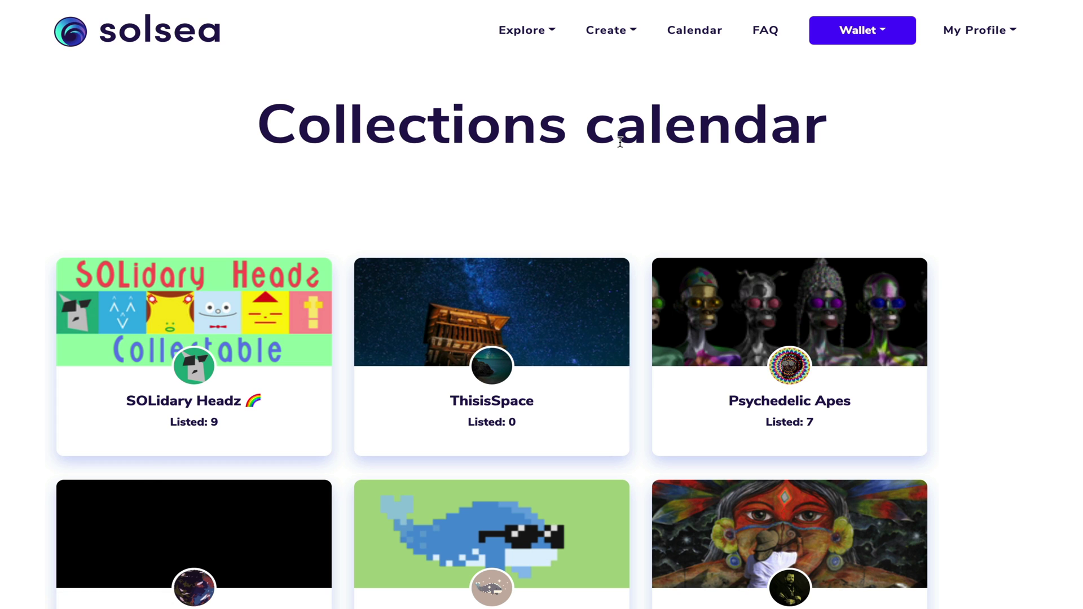
pyautogui.click(765, 30)
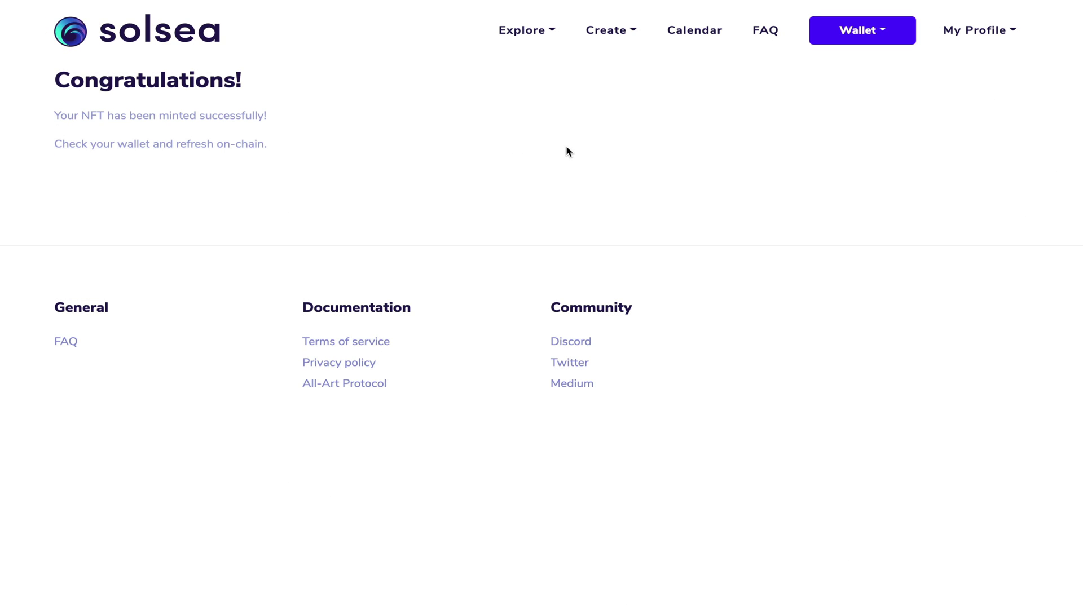
# Open the overview of NFTs in the wallet, refresh it on-chain and look over the owned NFTs
pyautogui.click(880, 31)
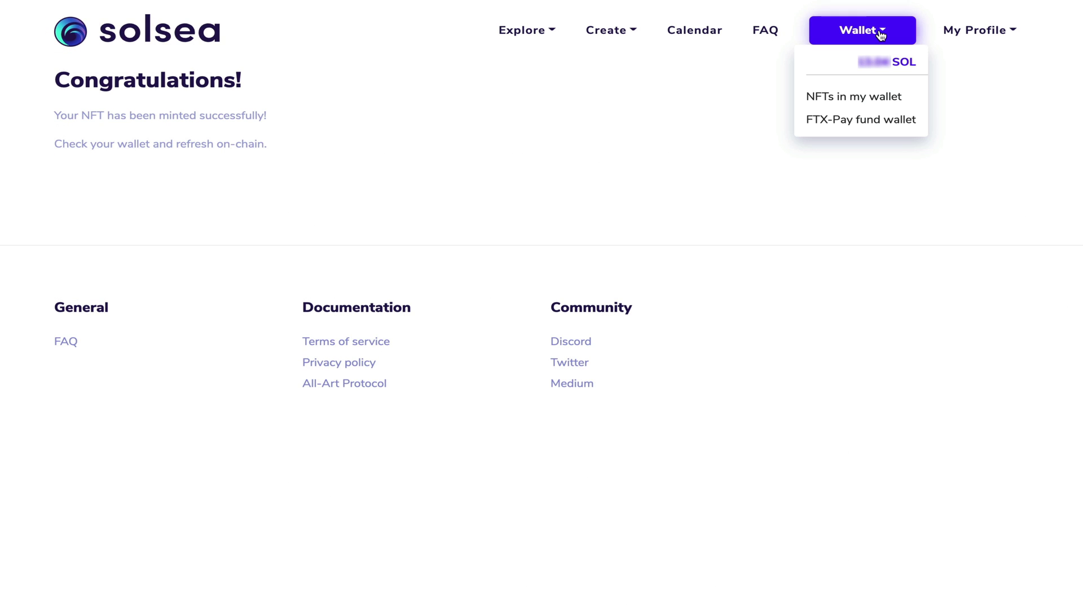
pyautogui.click(862, 100)
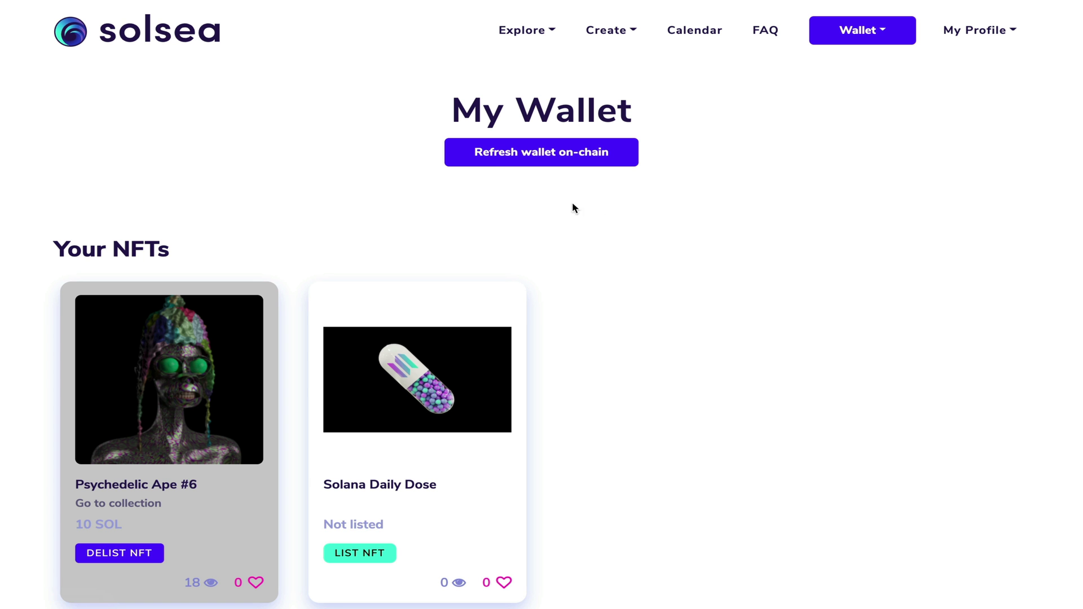
pyautogui.click(543, 162)
pyautogui.scroll(-3, 496, 259)
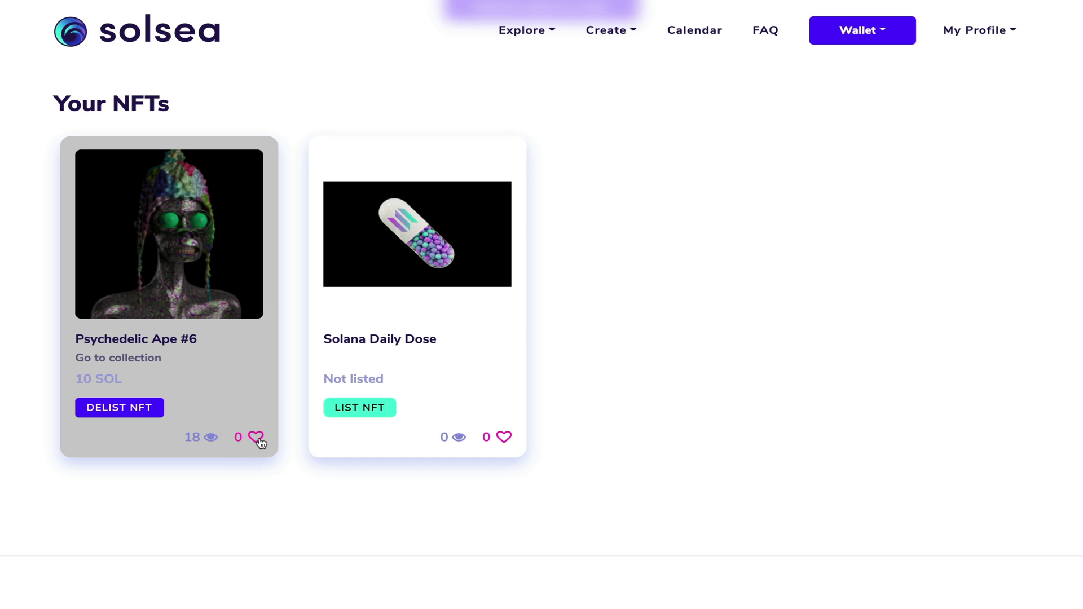
pyautogui.scroll(3, 256, 465)
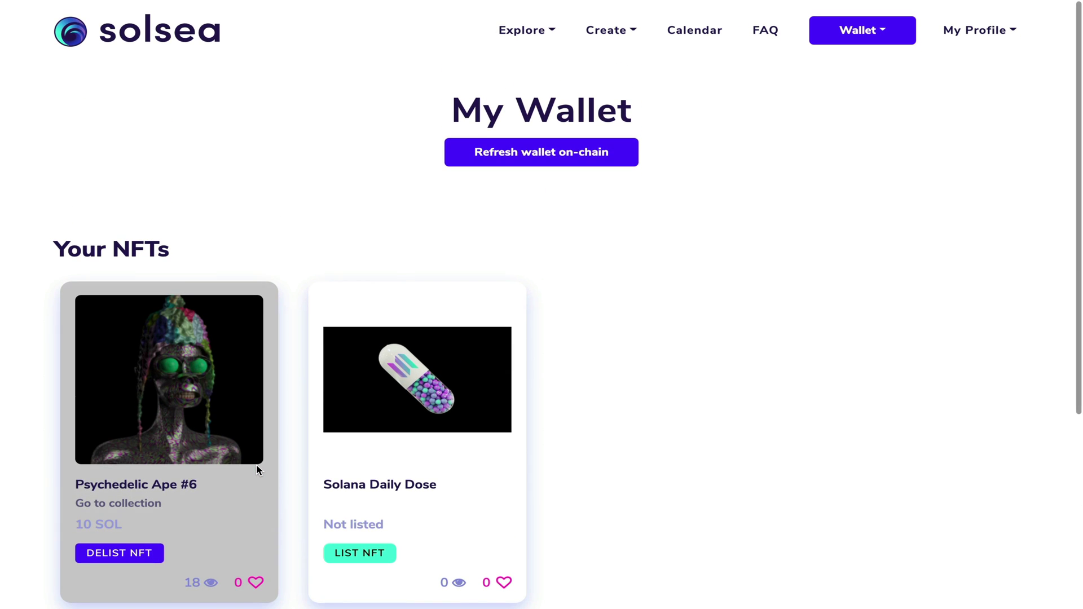